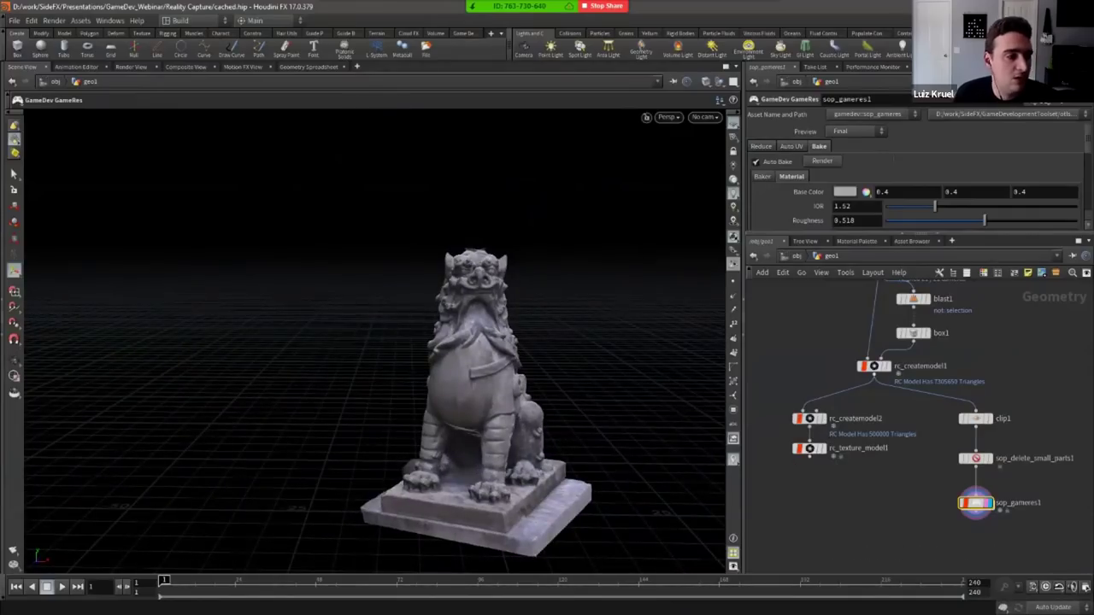
Display the full-resolution model from rc_createmodel1 and bring up that node's settings
left_click(892, 349)
left_click(893, 348)
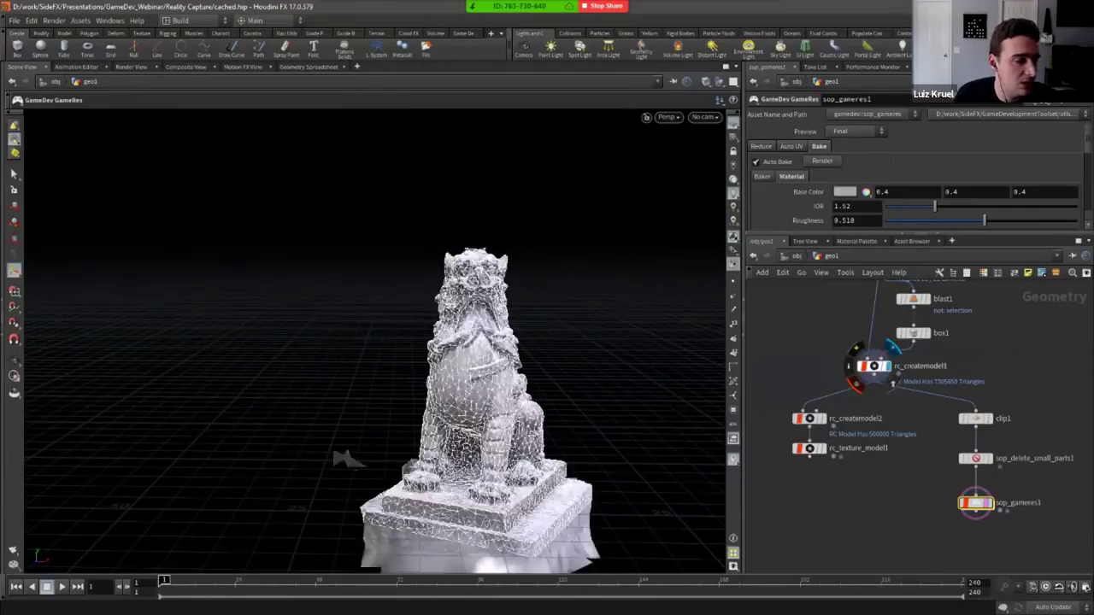
left_click(874, 366)
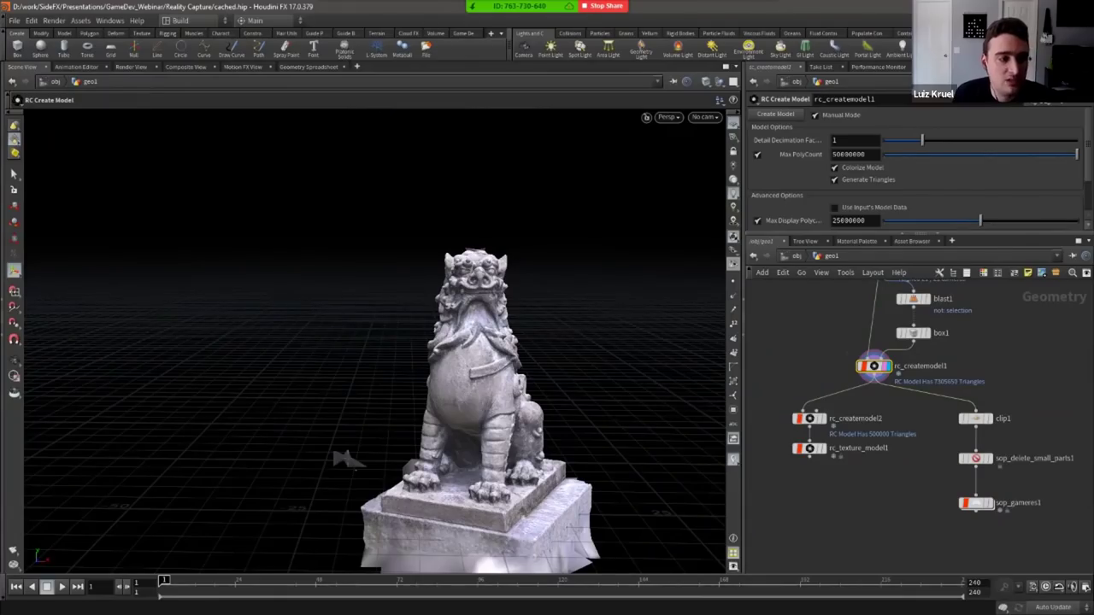
Check the decimation settings of rc_createmodel2 and view the textured result of rc_texture_model1
left_click(809, 418)
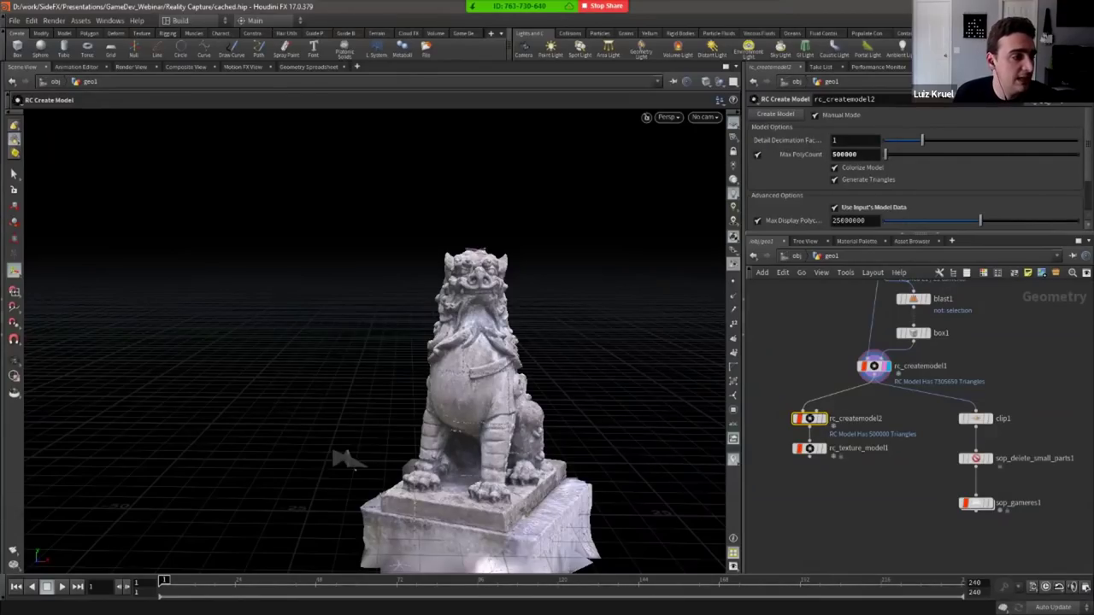
scroll(827, 455, "up", 3)
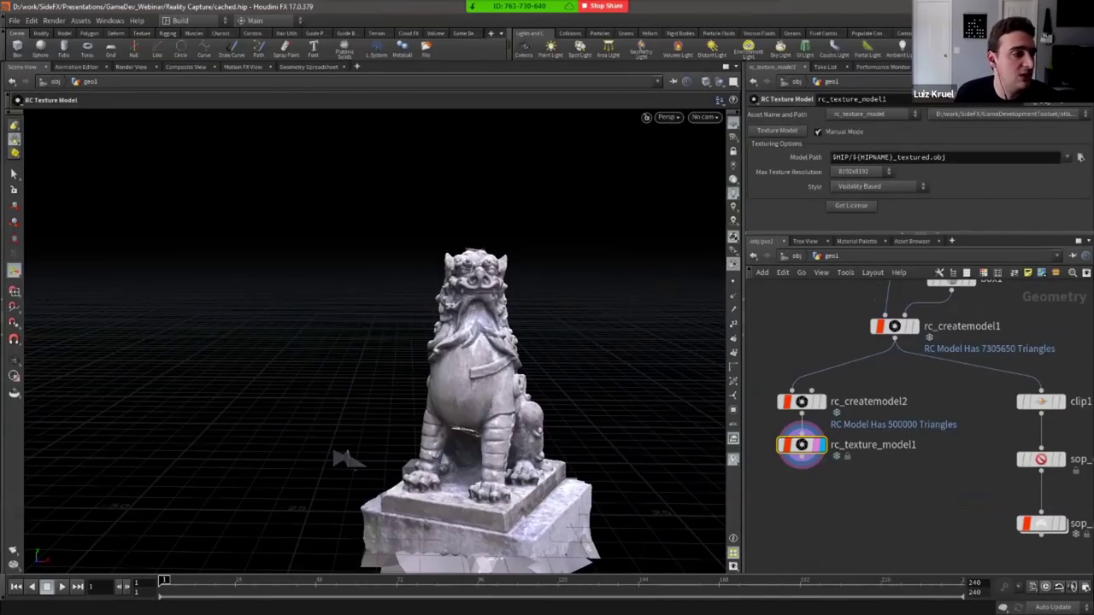
left_click(974, 504)
middle_click_drag(974, 504, 920, 499)
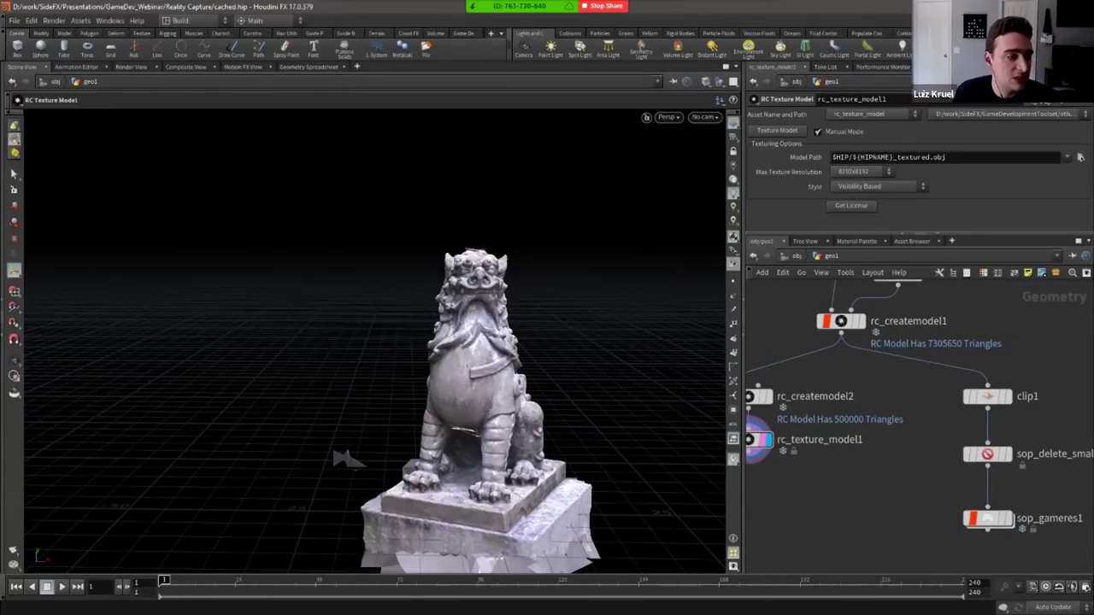
scroll(897, 490, "down", 3)
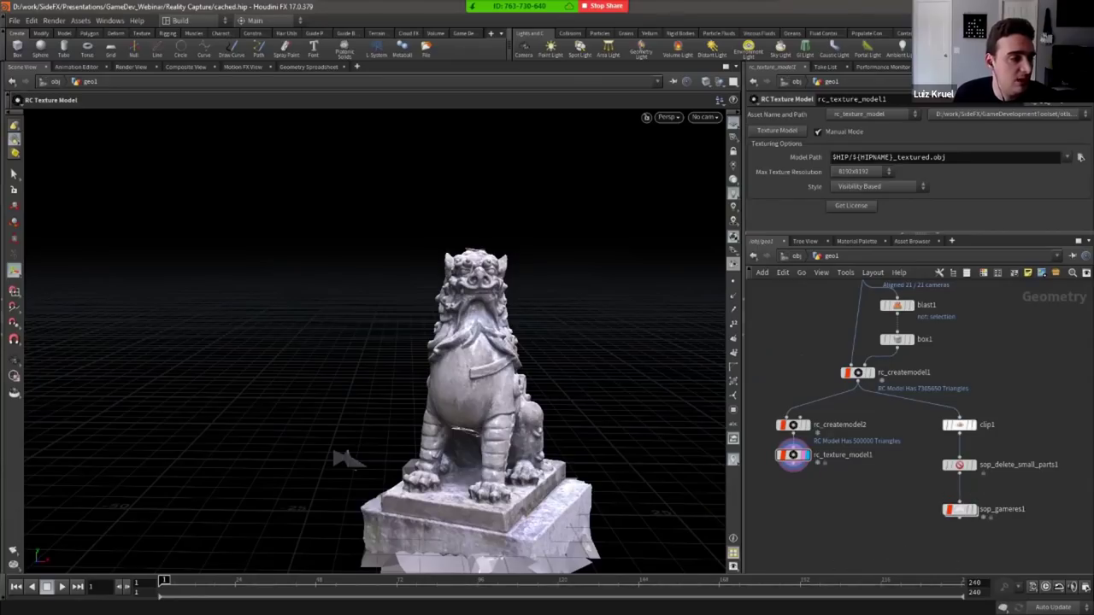
mouse_move(958, 425)
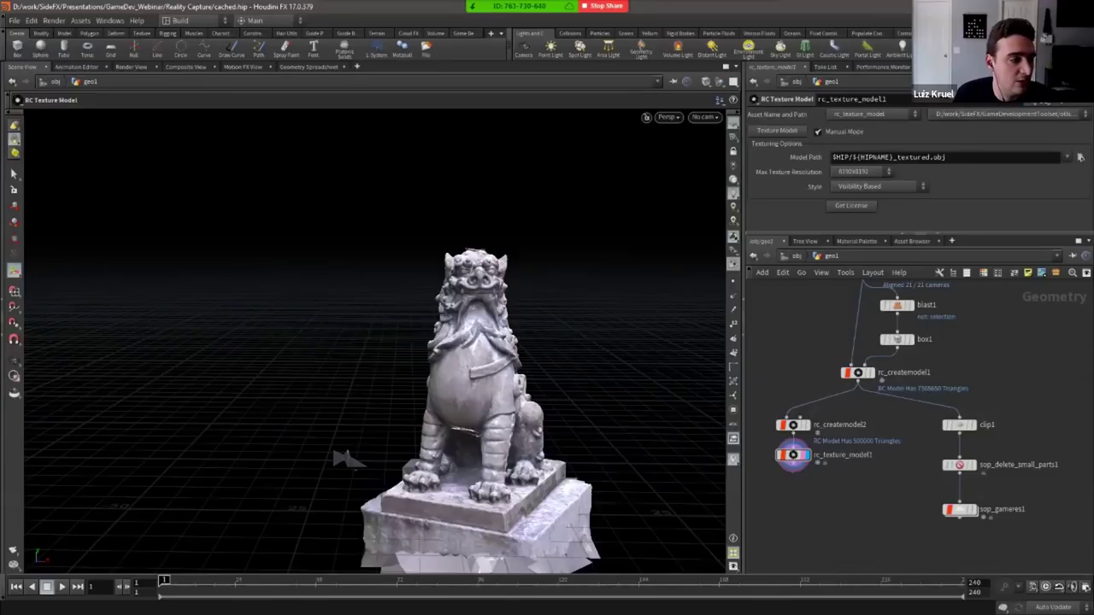
Display the sop_delete_small_parts1 result with its settings and inspect the cleaned statue up close from the side
scroll(949, 445, "up", 3)
mouse_move(941, 396)
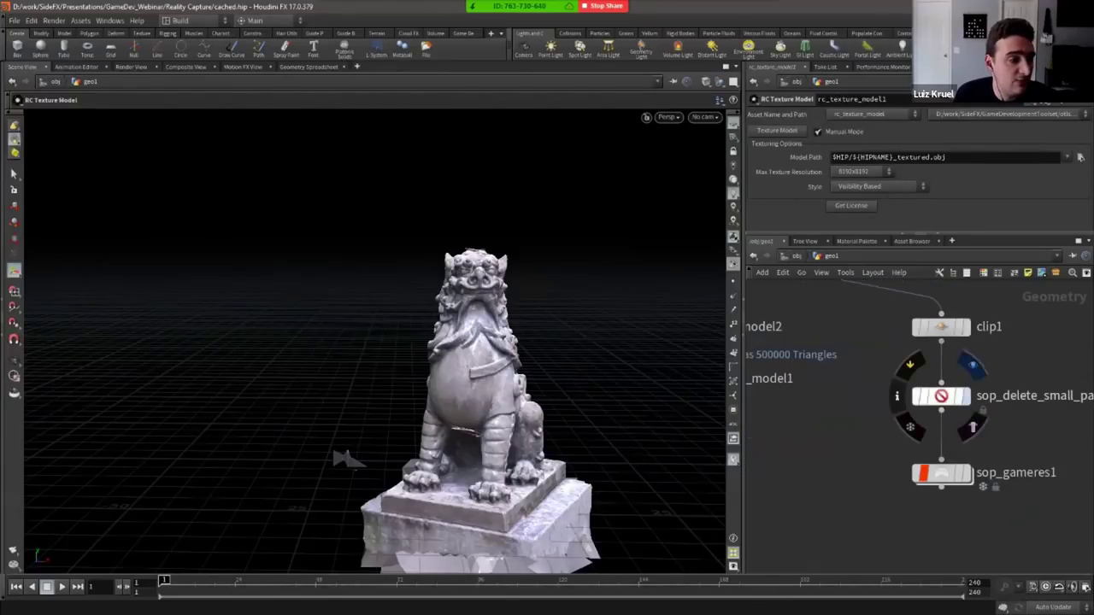
left_click(973, 366)
left_click(941, 396)
left_click_drag(547, 367, 478, 393, "alt")
right_click_drag(479, 393, 410, 376, "alt")
left_click_drag(410, 376, 714, 354, "alt")
right_click_drag(479, 342, 530, 368, "alt")
left_click_drag(530, 367, 505, 380, "alt")
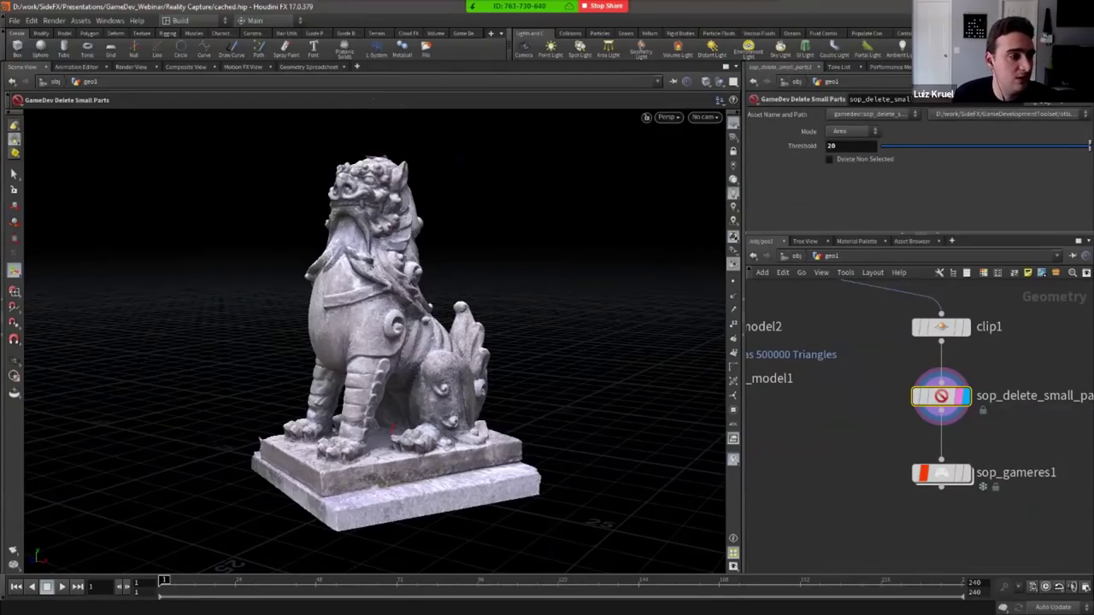
Review the node chain and display the low-poly statue from sop_gameres1 together with its settings
scroll(918, 427, "down", 5)
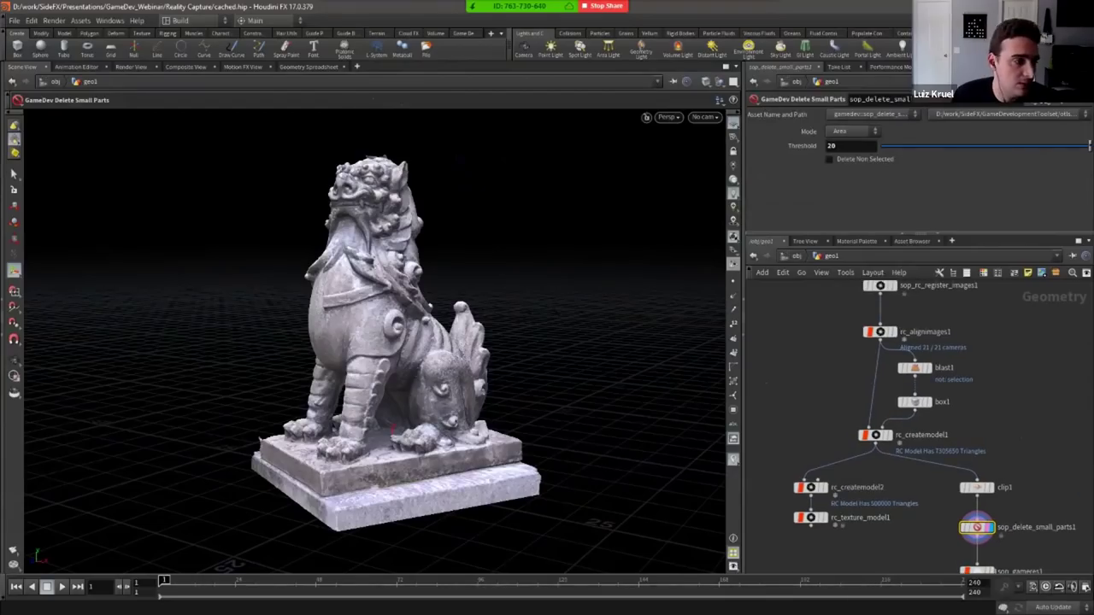
middle_click_drag(919, 427, 929, 441)
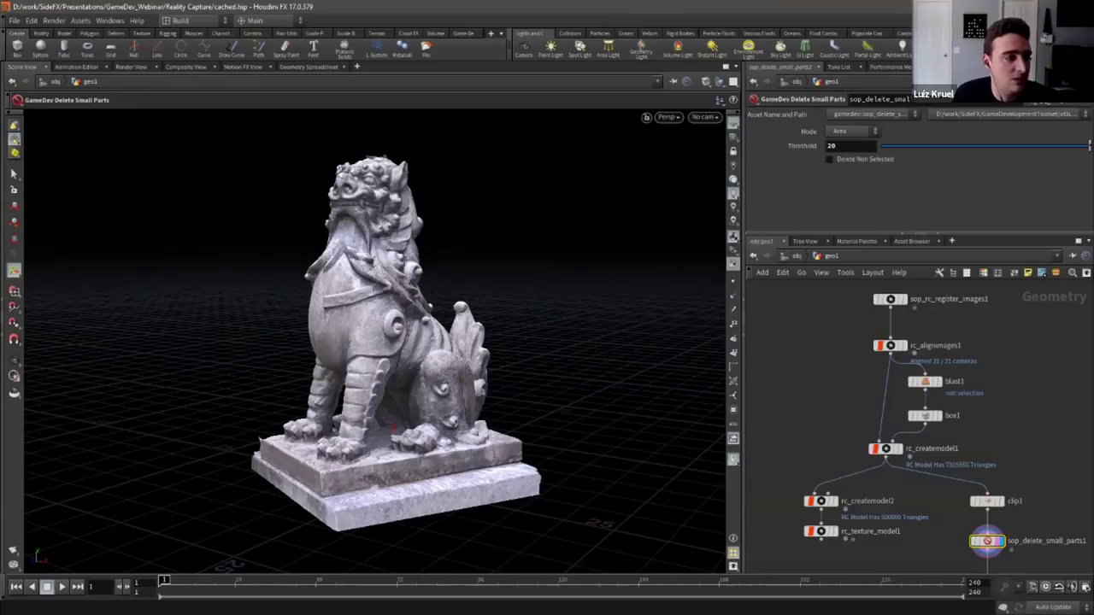
scroll(786, 288, "down", 3)
middle_click_drag(921, 455, 870, 409)
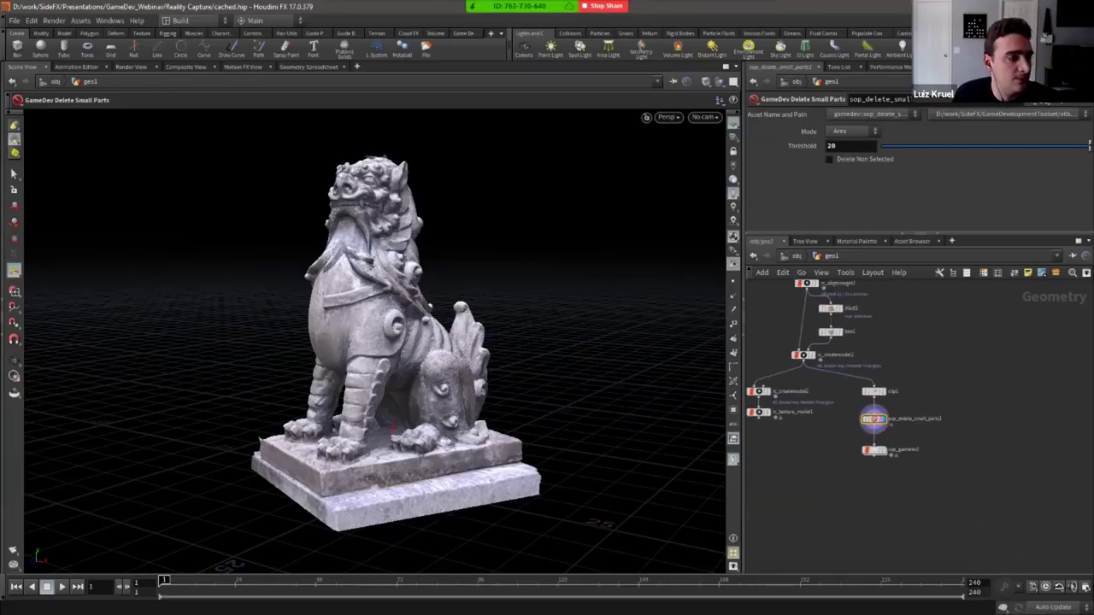
scroll(870, 409, "up", 4)
left_click(903, 494)
left_click(910, 521)
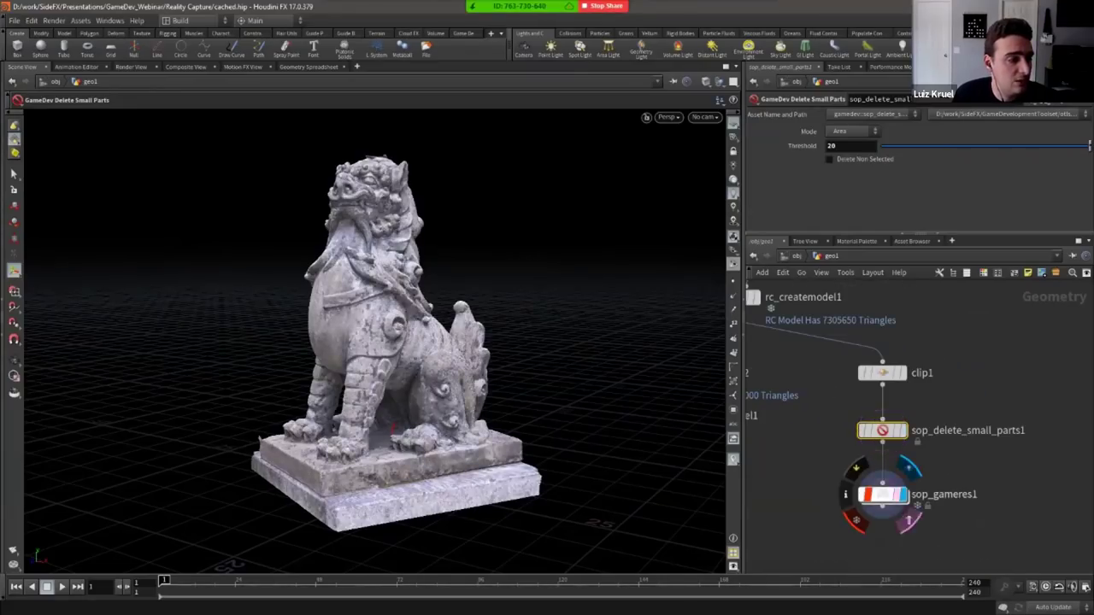
left_click(883, 495)
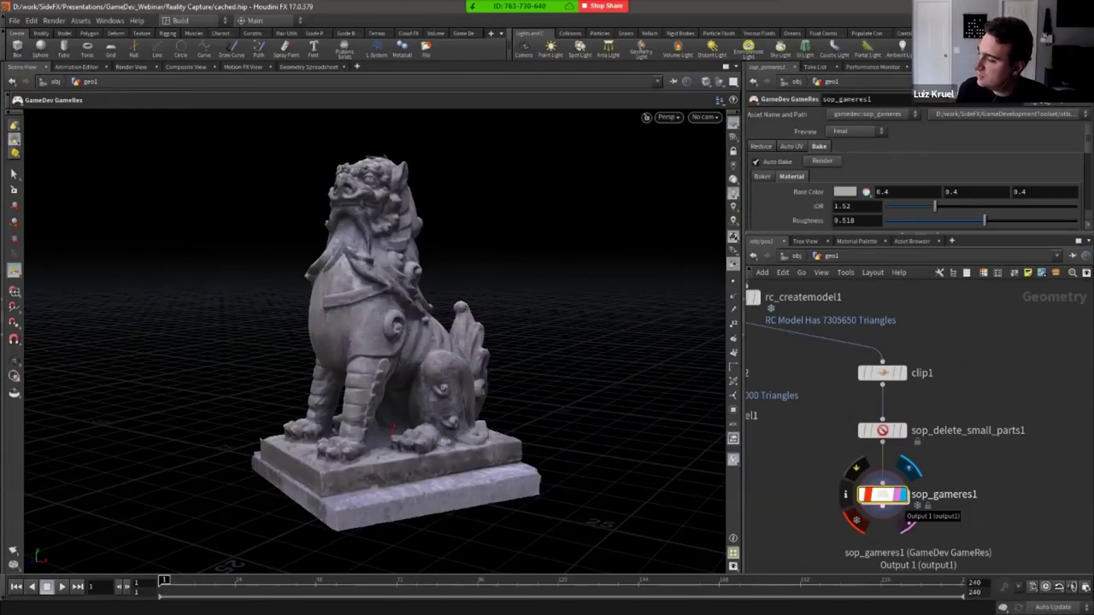
Add an RC Extract Cameras node to the network beside the rc_createmodel1 branch
middle_click_drag(904, 507, 1089, 590)
middle_click_drag(940, 419, 938, 436)
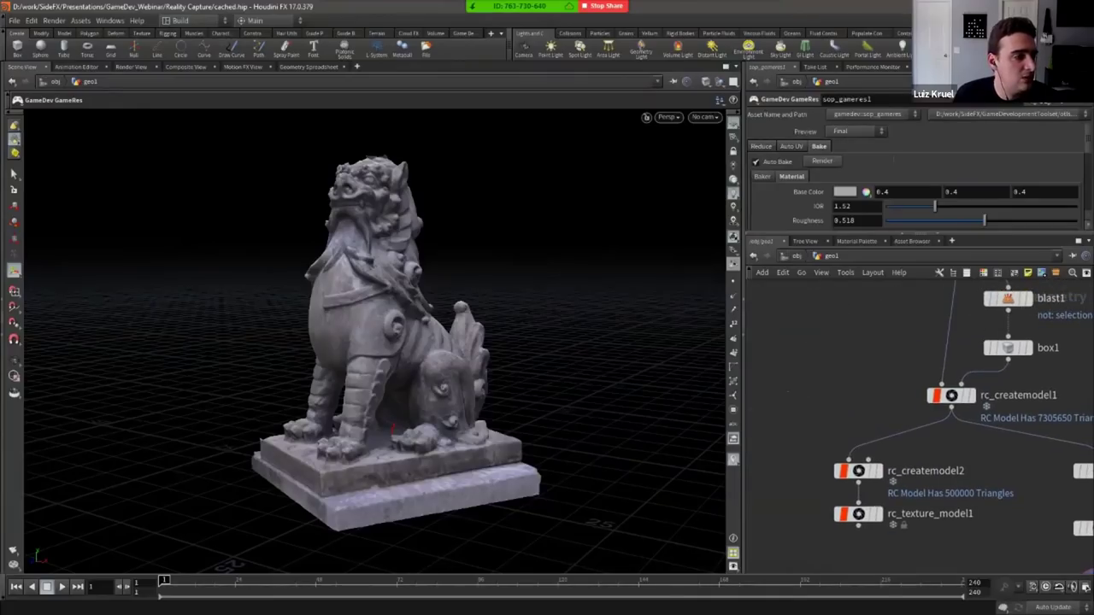
key("Tab")
type("extrac")
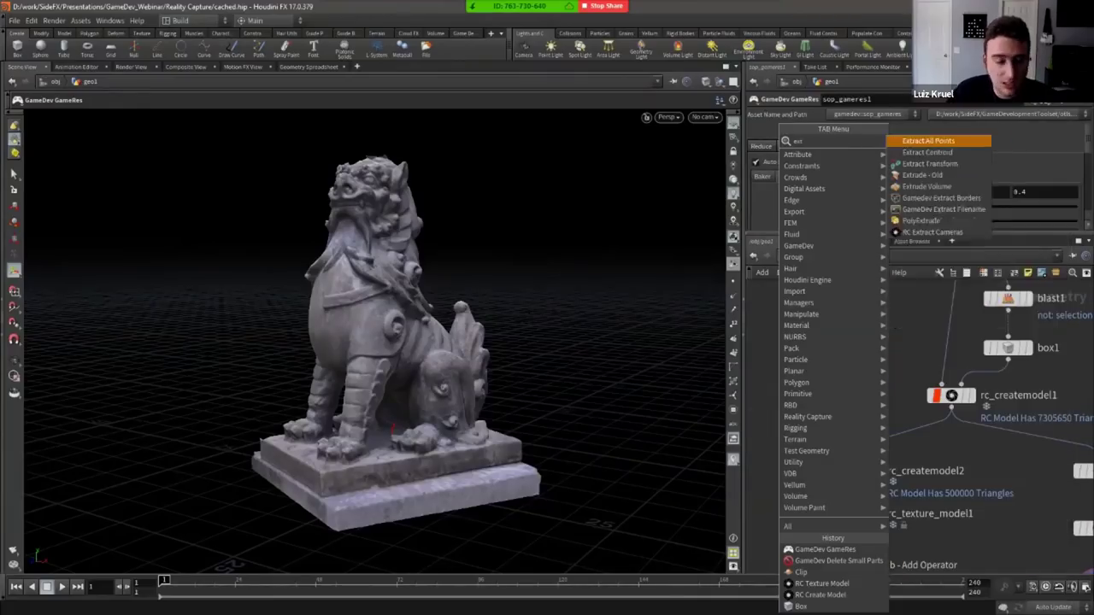
key("Down")
key("Down")
key("Down")
key("Down")
key("Down")
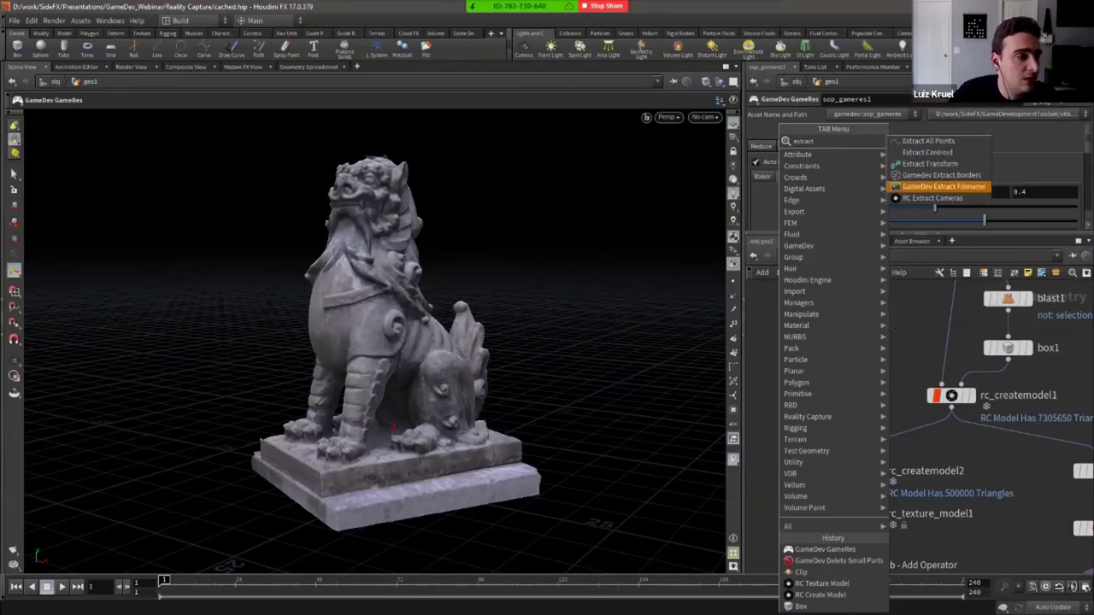
key("Return")
left_click(779, 362)
left_click_drag(780, 362, 849, 363)
Feed rc_alignimages1 into rc_extractcameras1, display the extracted camera points, and set the node apart from the main branch
middle_click_drag(889, 342, 893, 411)
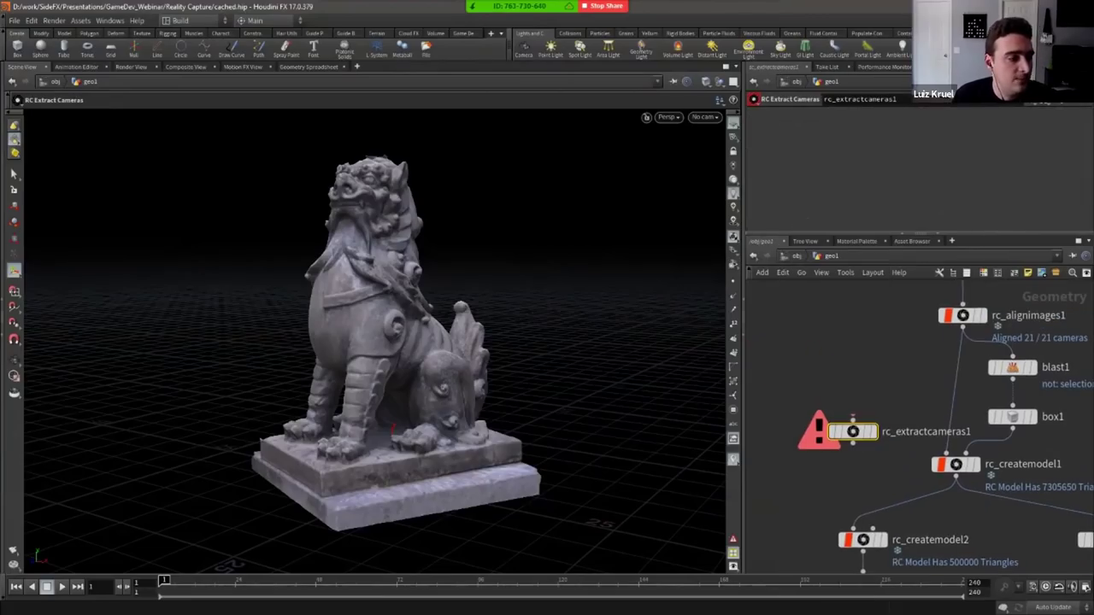
left_click(963, 325)
left_click(855, 422)
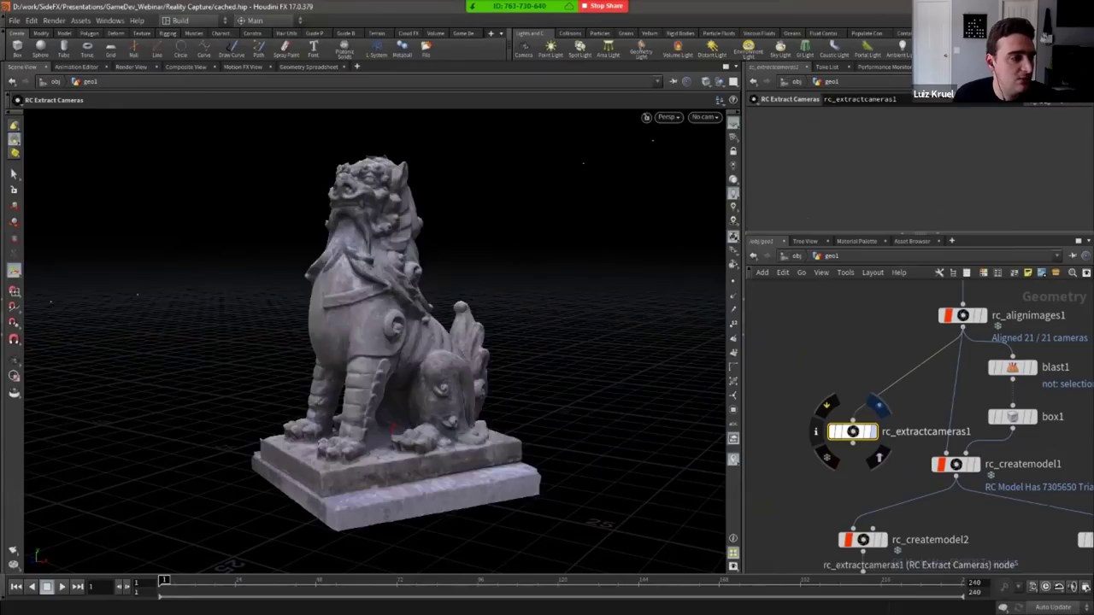
left_click(879, 459)
right_click_drag(530, 342, 462, 342, "alt")
left_click_drag(479, 342, 461, 427, "alt")
left_click_drag(852, 432, 810, 408)
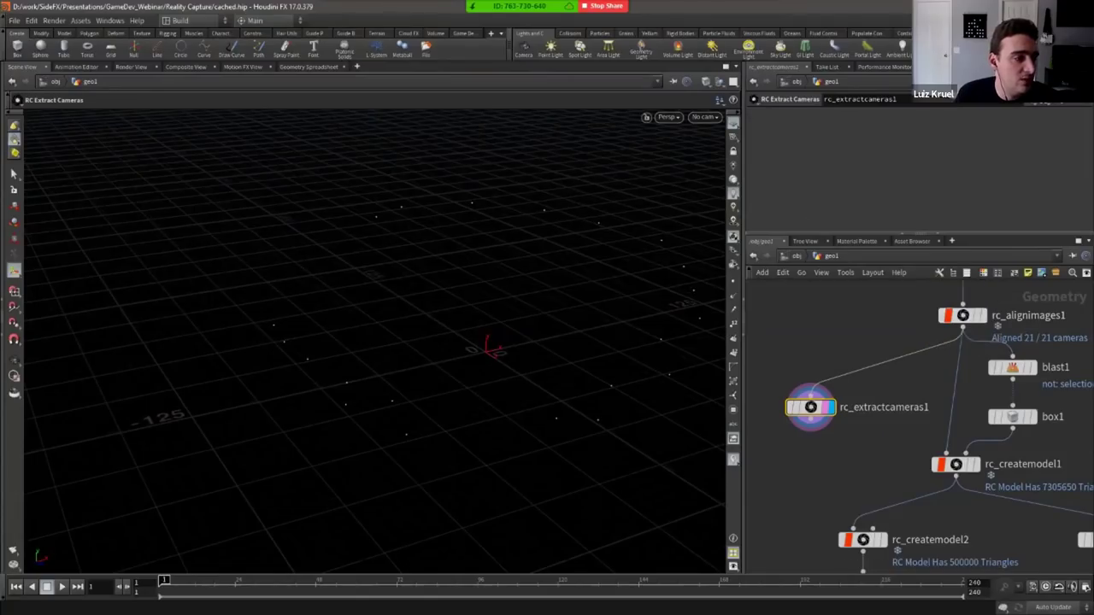
Show the rc_alignimages1 point cloud together with the extracted cameras and examine how the cameras surround the statue
left_click(978, 315)
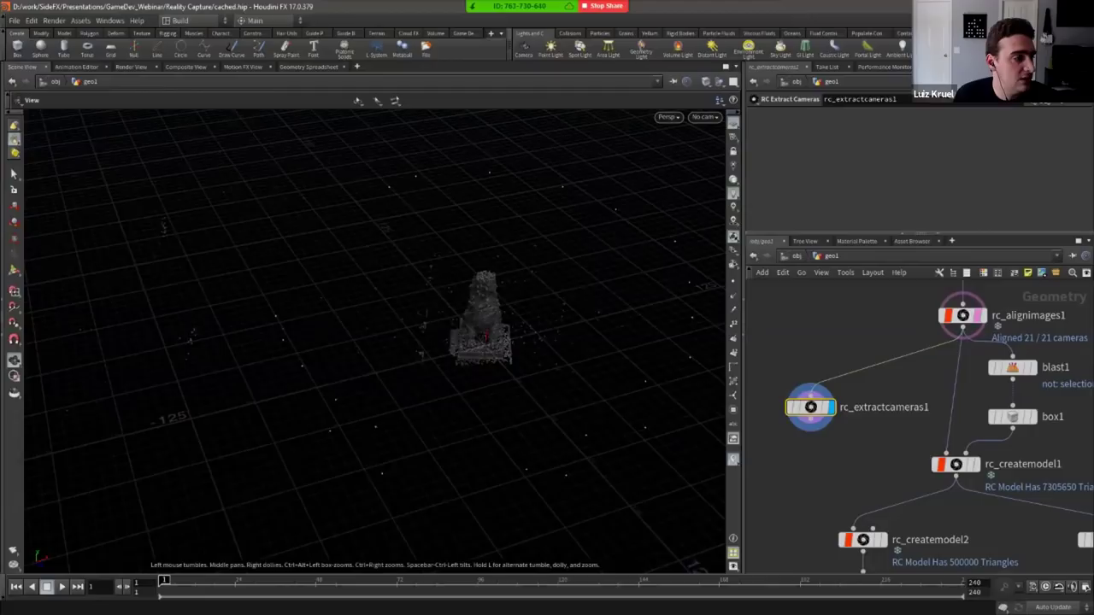
left_click_drag(479, 342, 230, 364)
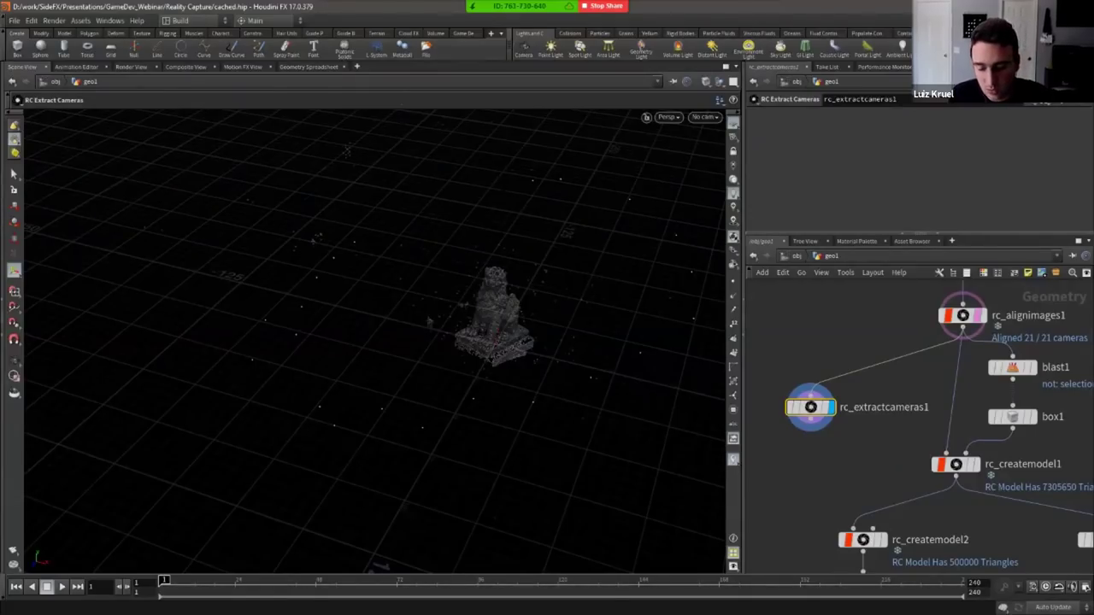
left_click_drag(341, 368, 436, 278, "alt")
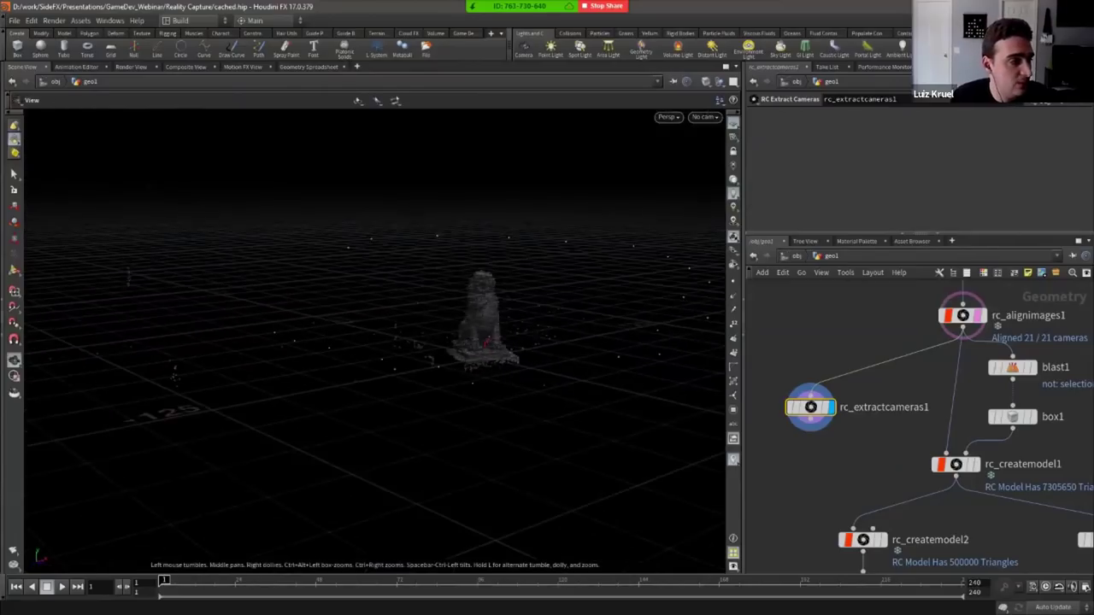
left_click_drag(376, 299, 505, 389, "alt")
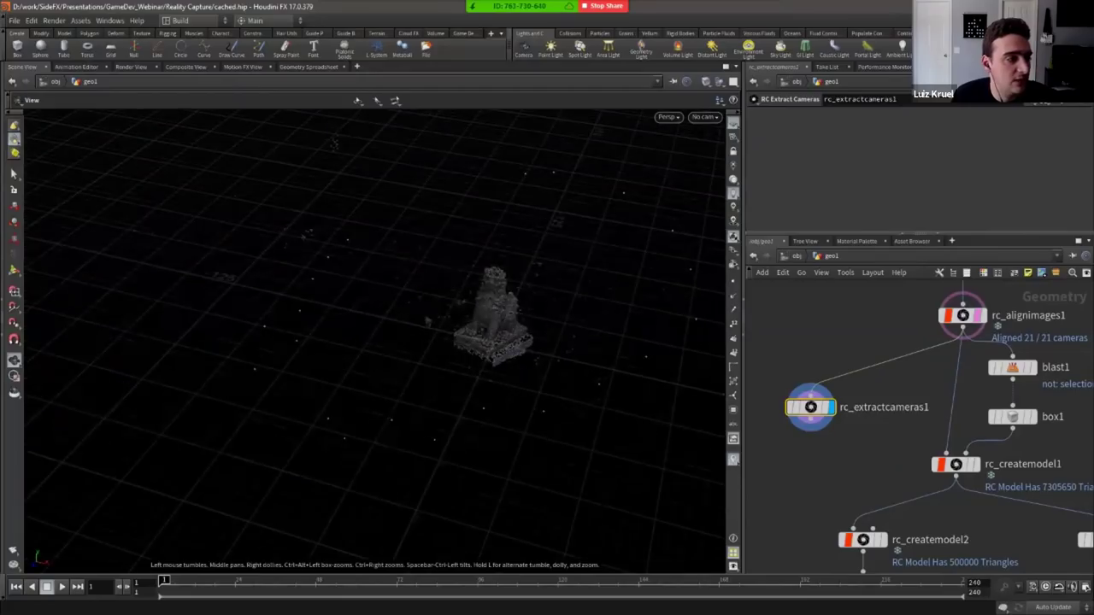
Display the sop_gameres1 result, enlarge the area for its parameters, and frame the statue closer
middle_click_drag(966, 513, 848, 336)
left_click(1005, 484)
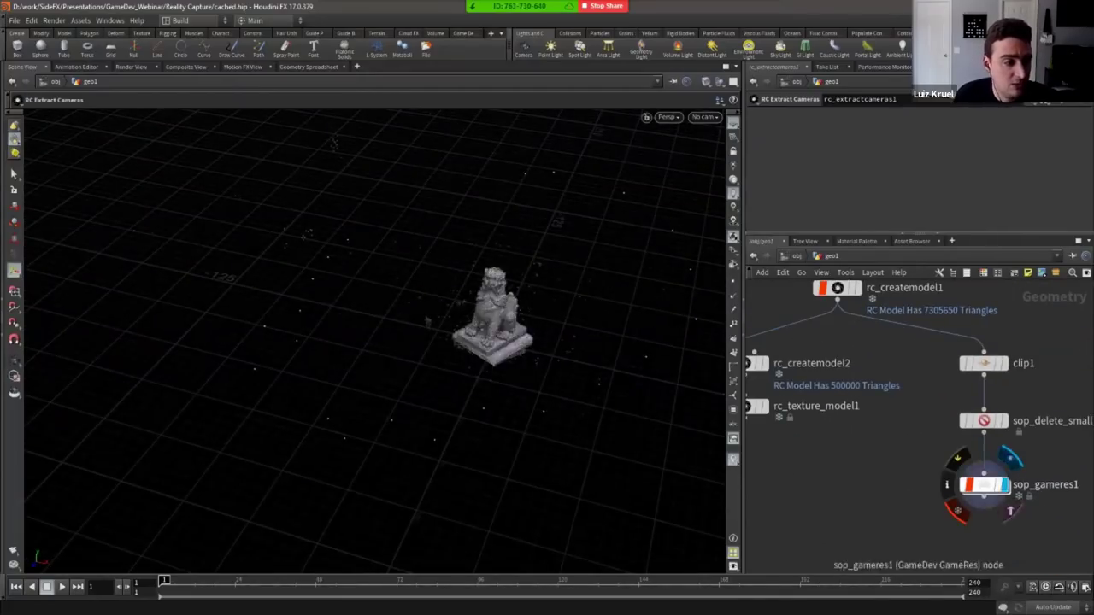
left_click(985, 485)
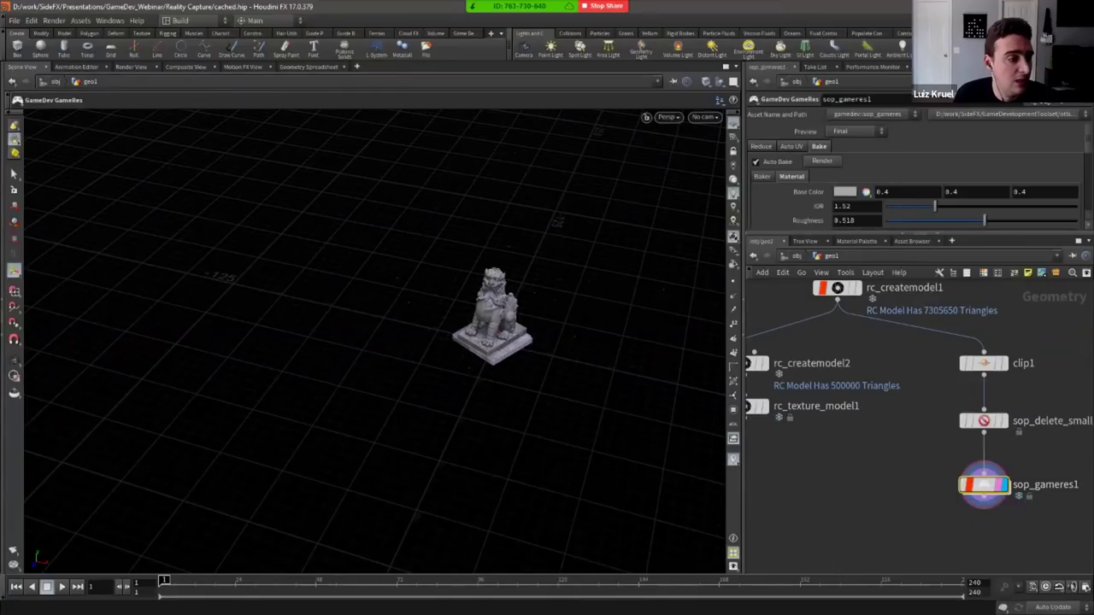
left_click_drag(923, 233, 923, 294)
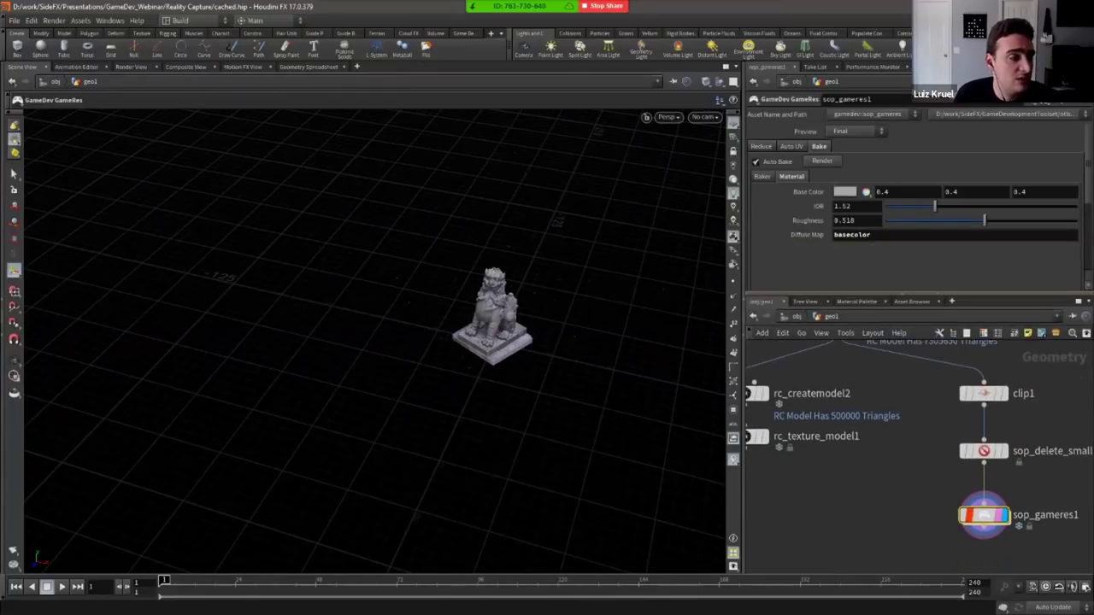
left_click_drag(743, 257, 637, 257)
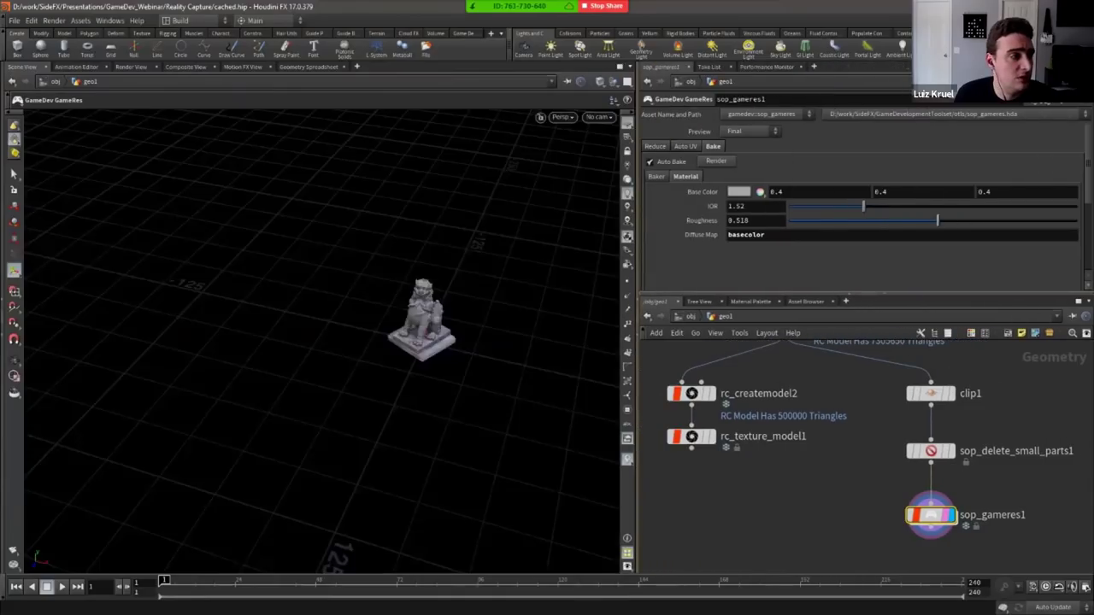
scroll(479, 328, "up", 4)
left_click_drag(410, 342, 402, 263)
scroll(359, 321, "up", 3)
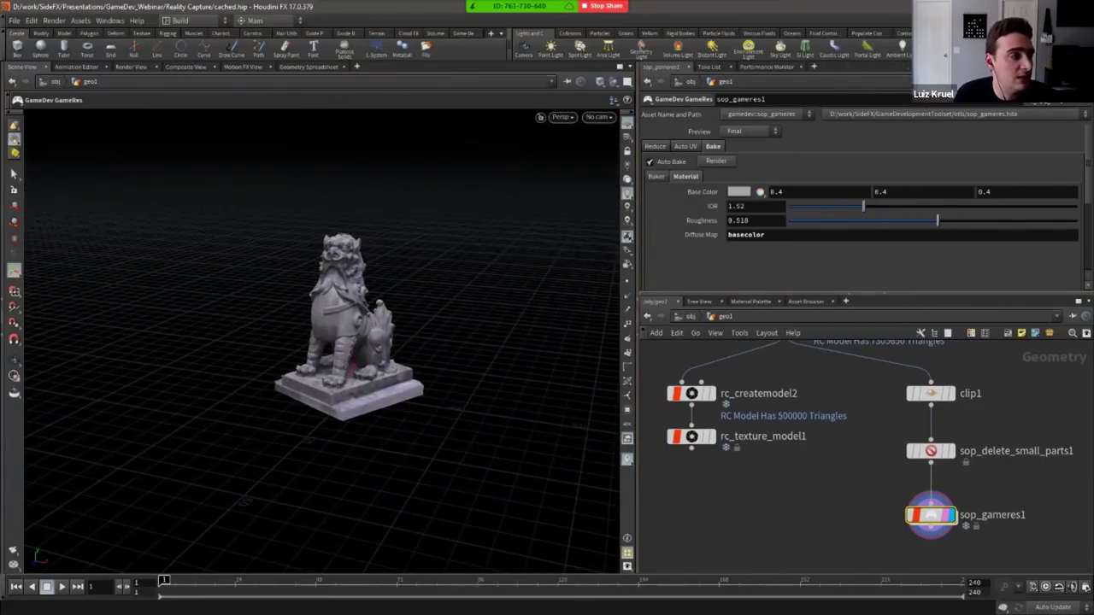
Review the Reduce, Auto UV and Bake settings of sop_gameres1
left_click(655, 146)
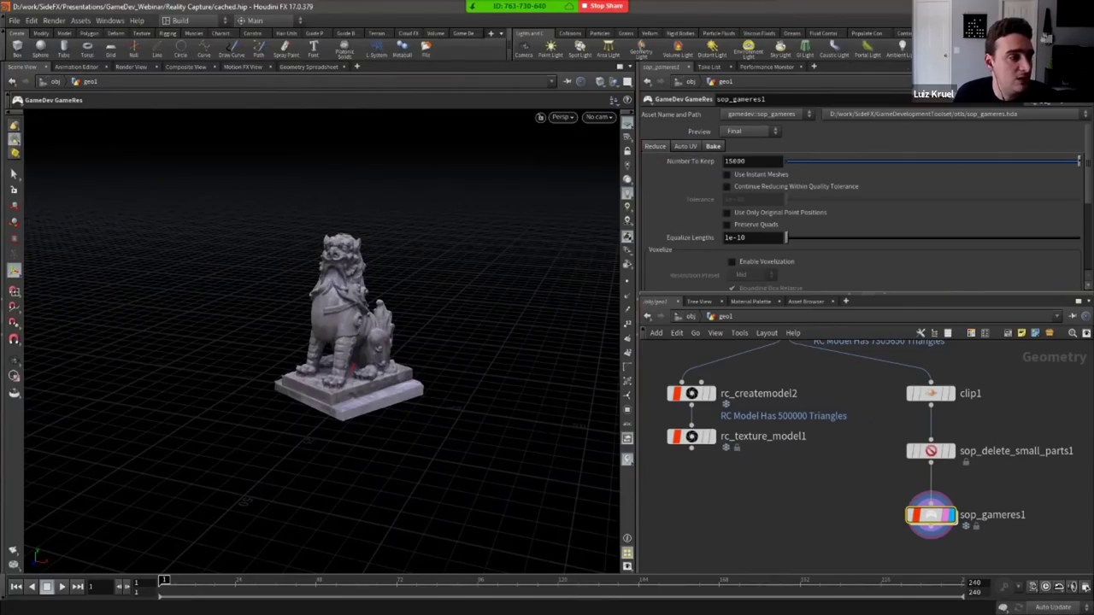
scroll(863, 205, "down", 2)
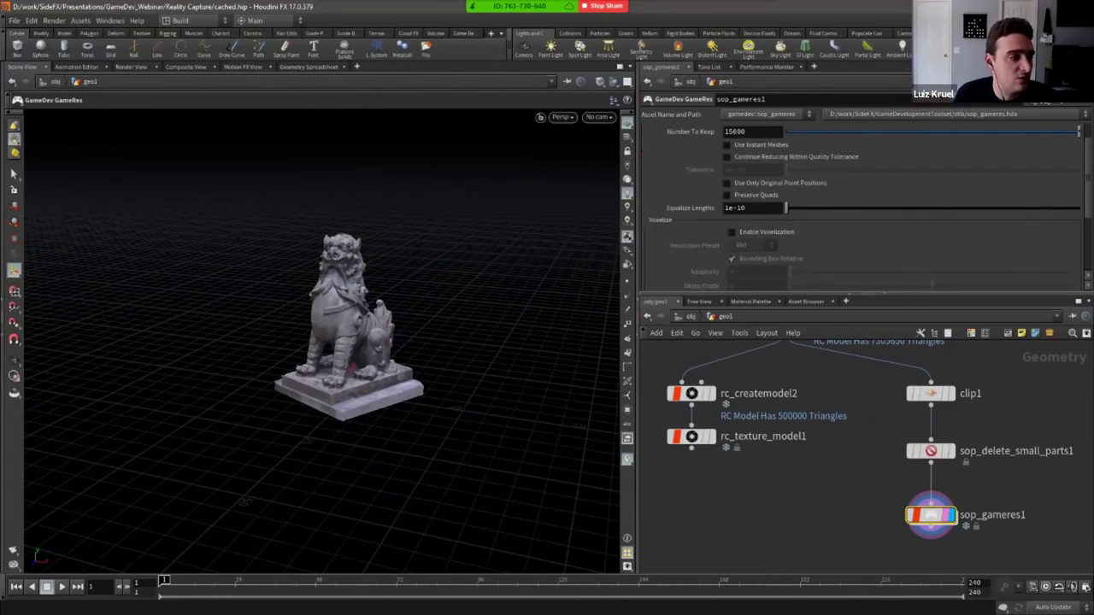
scroll(863, 205, "up", 2)
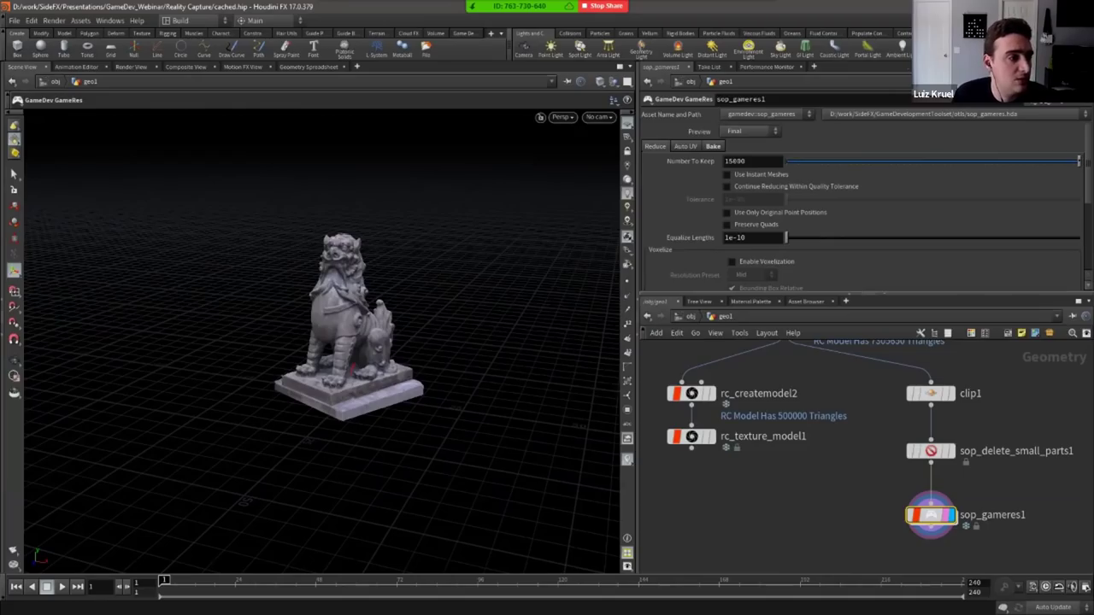
left_click(686, 147)
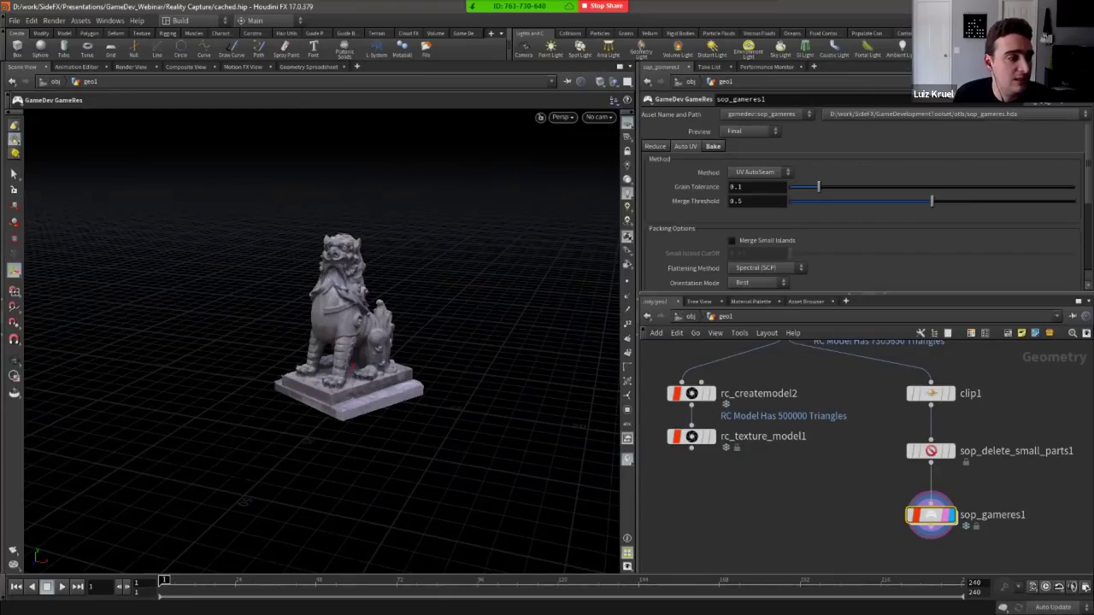
scroll(863, 205, "down", 4)
scroll(863, 206, "up", 4)
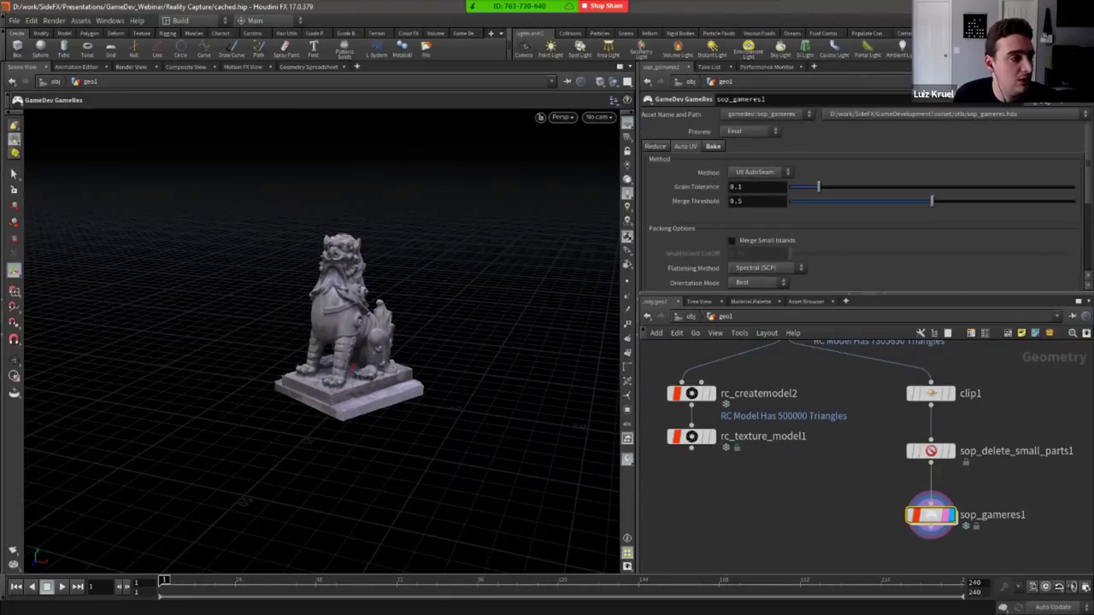
left_click(713, 146)
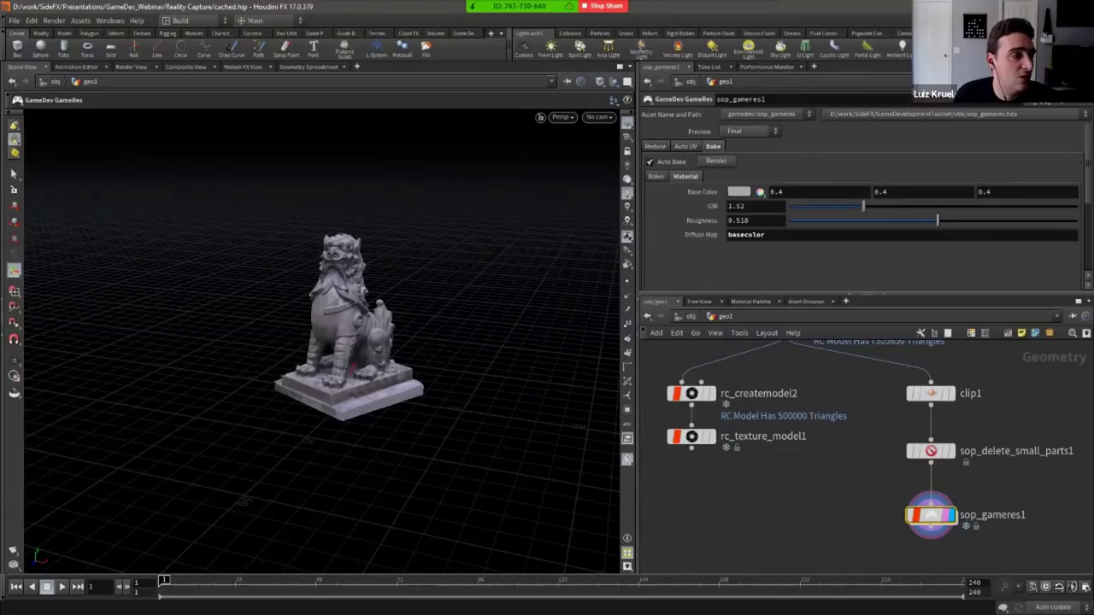
mouse_move(945, 515)
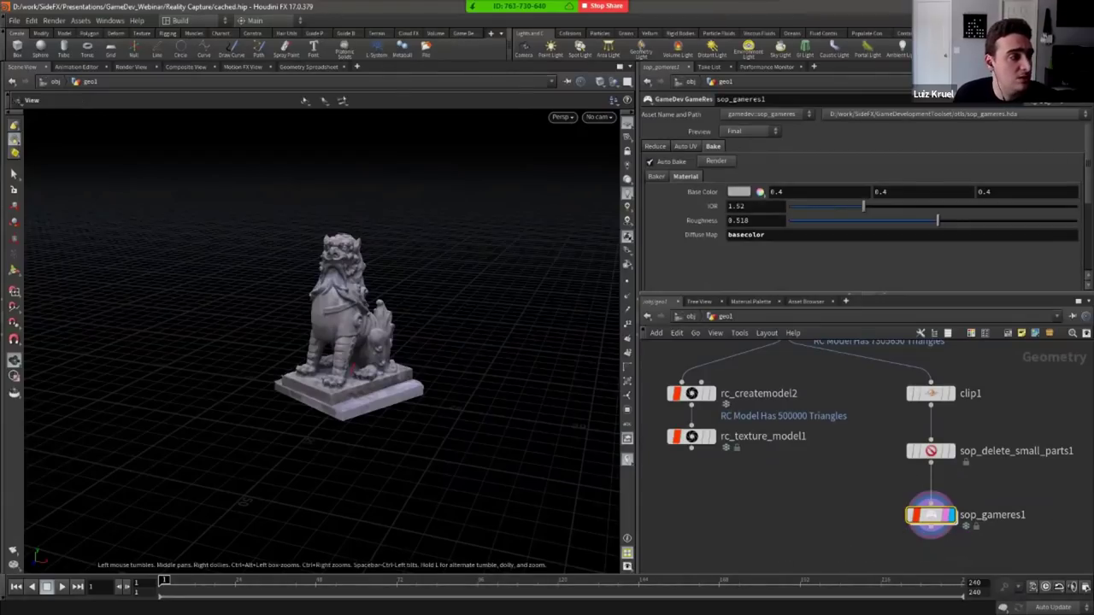
right_click_drag(322, 342, 384, 342, "alt")
left_click_drag(385, 342, 427, 333, "alt")
left_click_drag(342, 342, 432, 354, "alt")
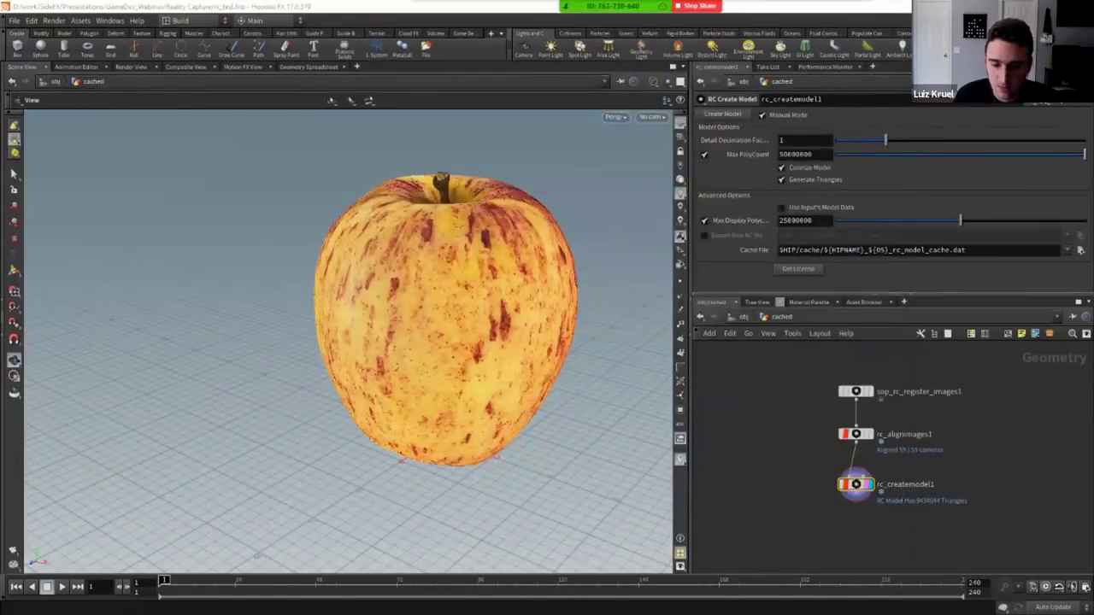
In a maximized untitled Houdini scene, add a File node that loads winged-victory-of-samothrace-at-the-louvre-paris-1.stl
left_click_drag(632, 4, 633, 54)
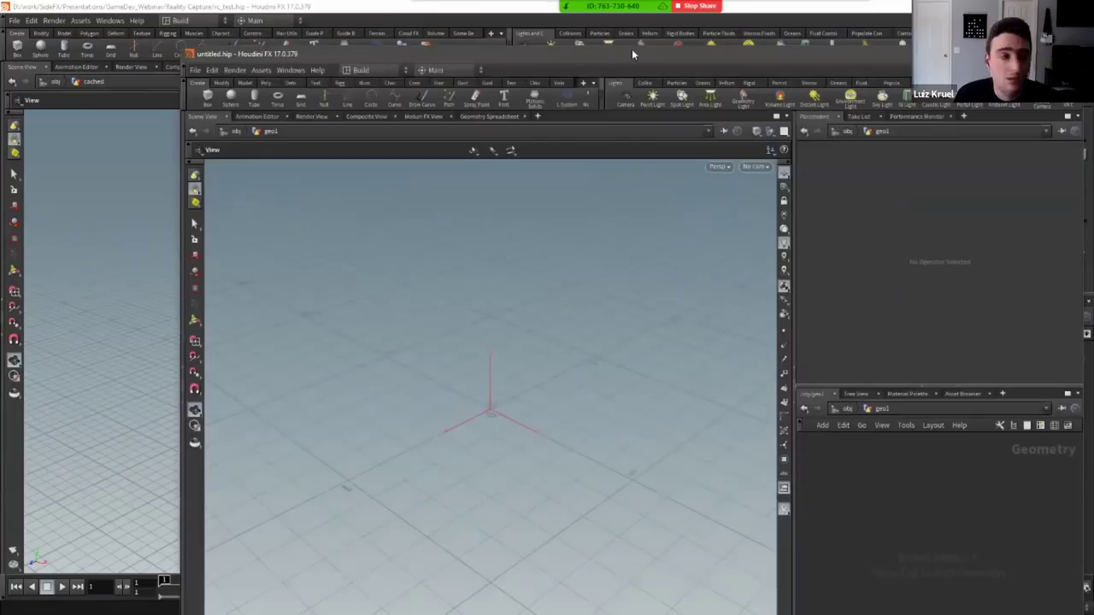
double_click(633, 54)
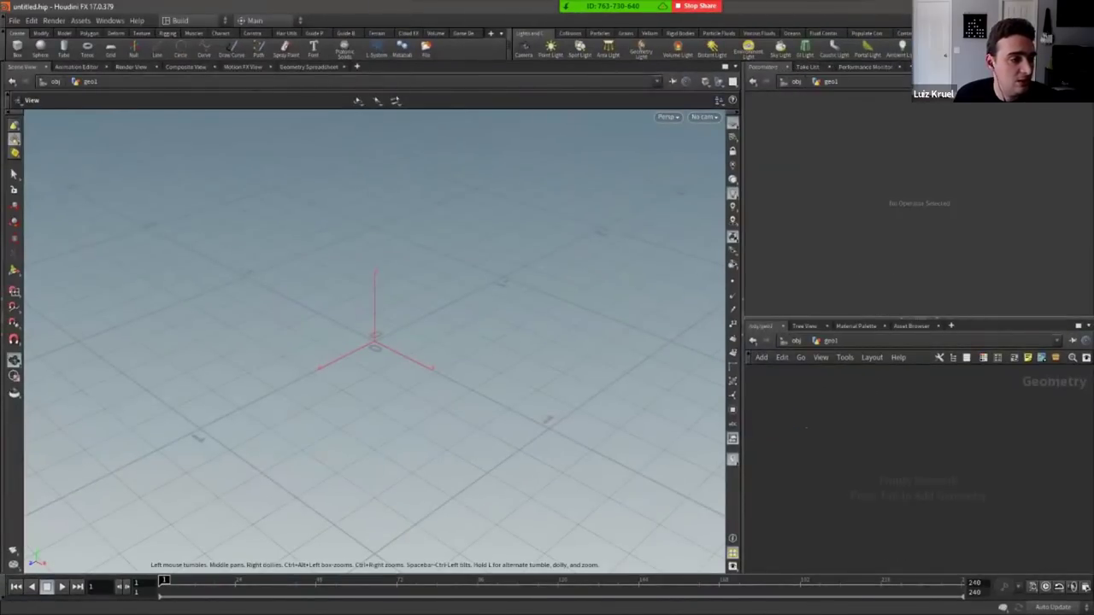
key("Tab")
type("file")
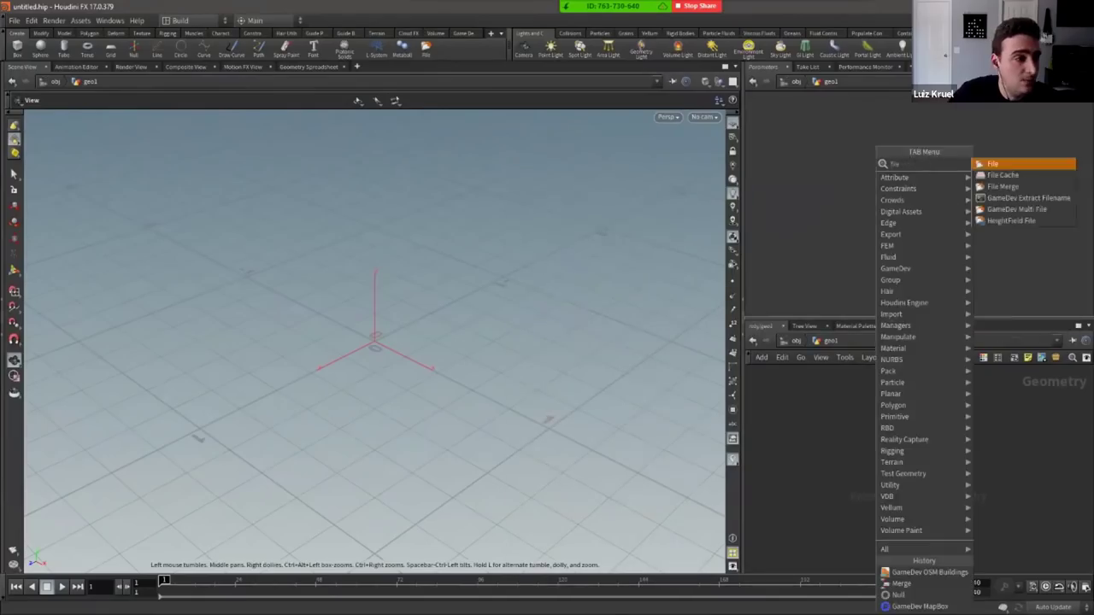
key("Return")
left_click(1072, 130)
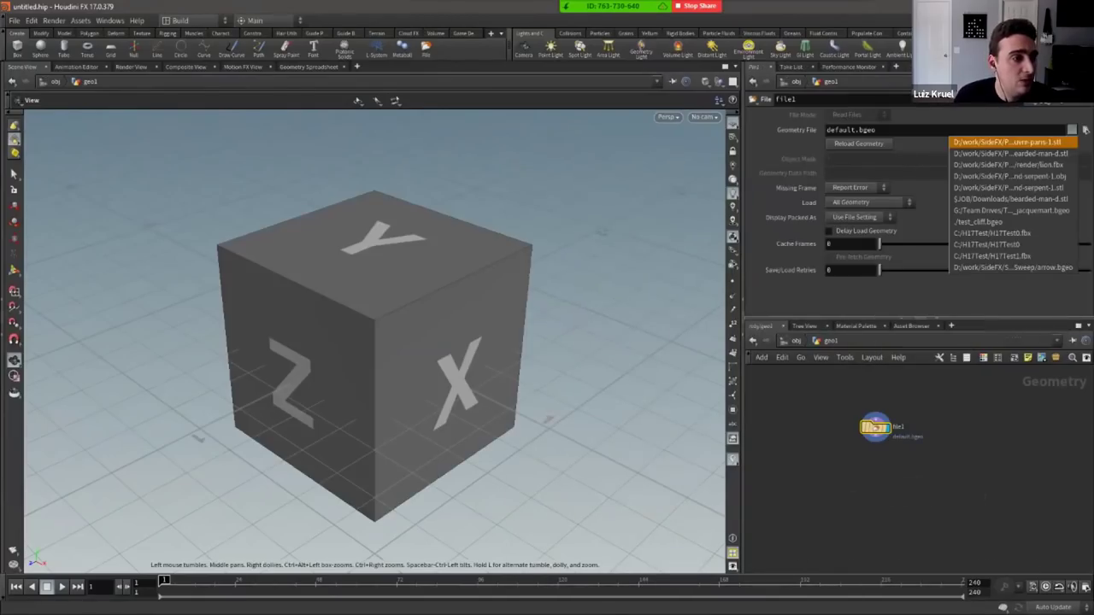
left_click(1072, 130)
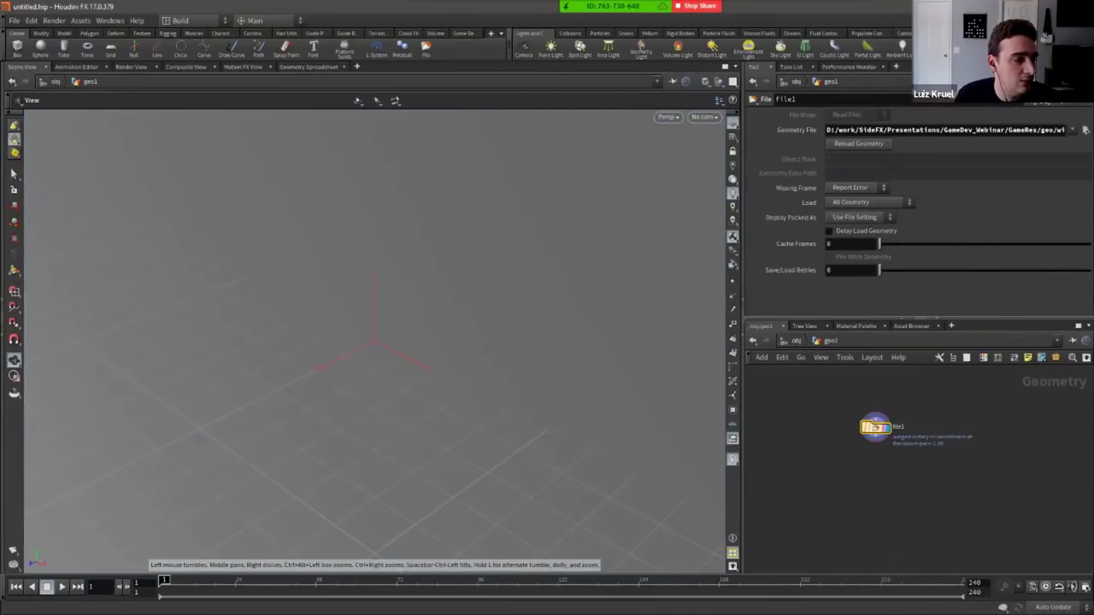
Frame the imported statue, inspect it from several sides, and check the file name at the end of its geometry path
key("space+f")
left_click_drag(341, 376, 487, 342)
left_click_drag(410, 300, 487, 368)
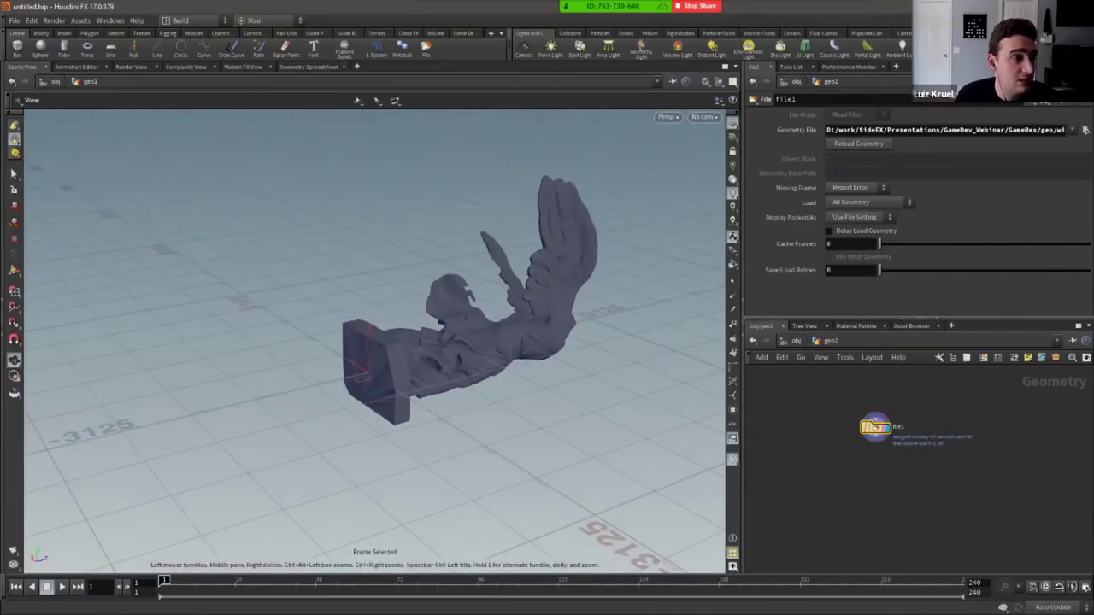
left_click_drag(1012, 130, 1069, 130)
left_click(1050, 130)
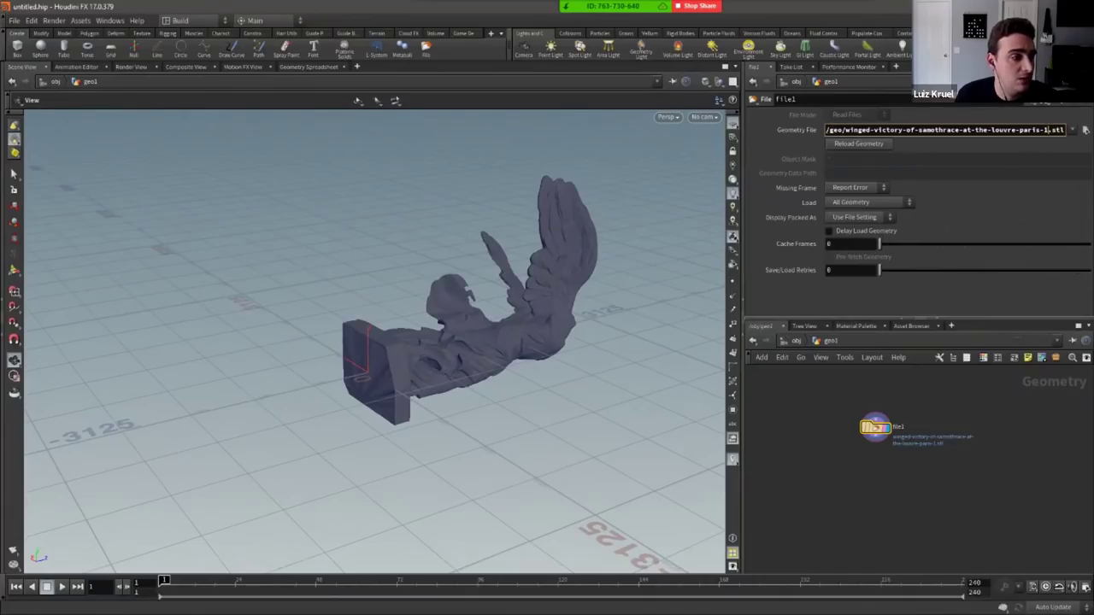
left_click_drag(513, 341, 342, 334)
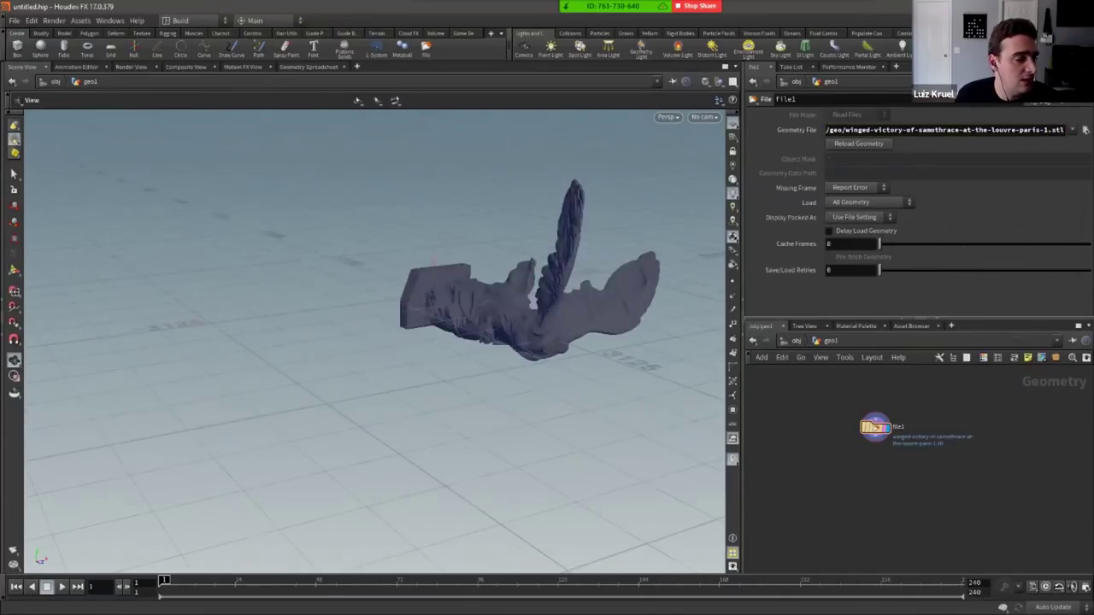
Enable Remove Backfaces in the viewport's display optimization options and check the statue's surface
scroll(568, 282, "up", 4)
key("d")
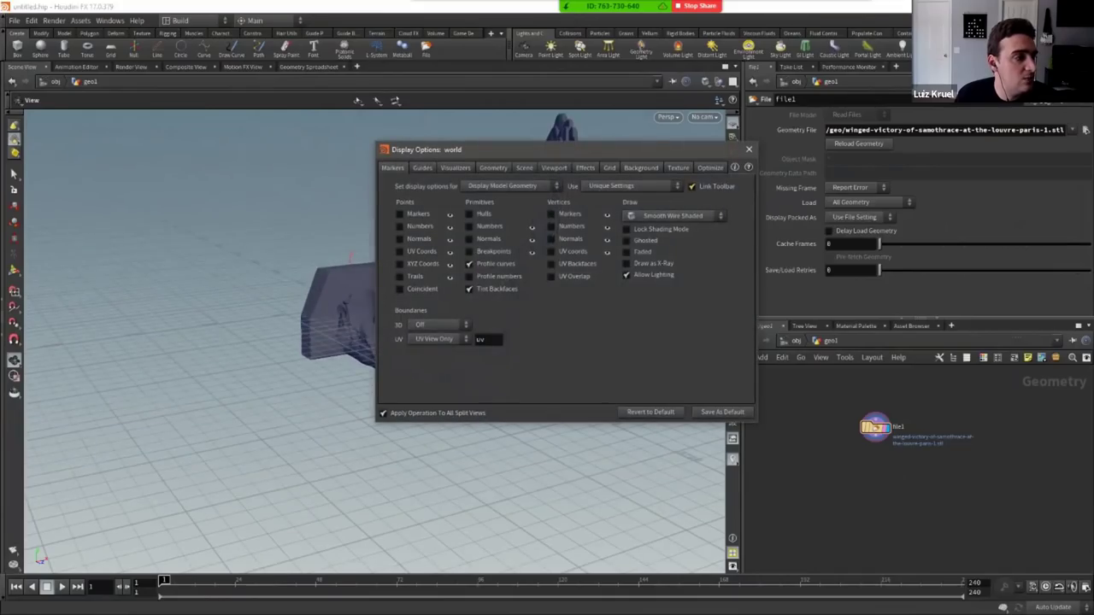
left_click(678, 167)
left_click(711, 168)
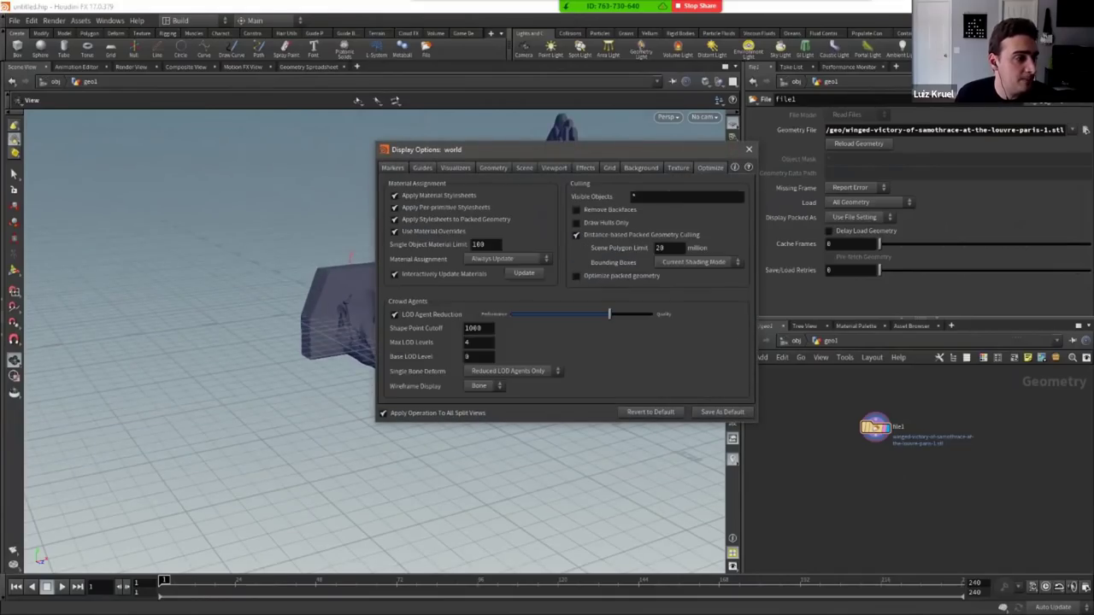
left_click(576, 209)
left_click(749, 149)
left_click_drag(512, 290, 445, 367)
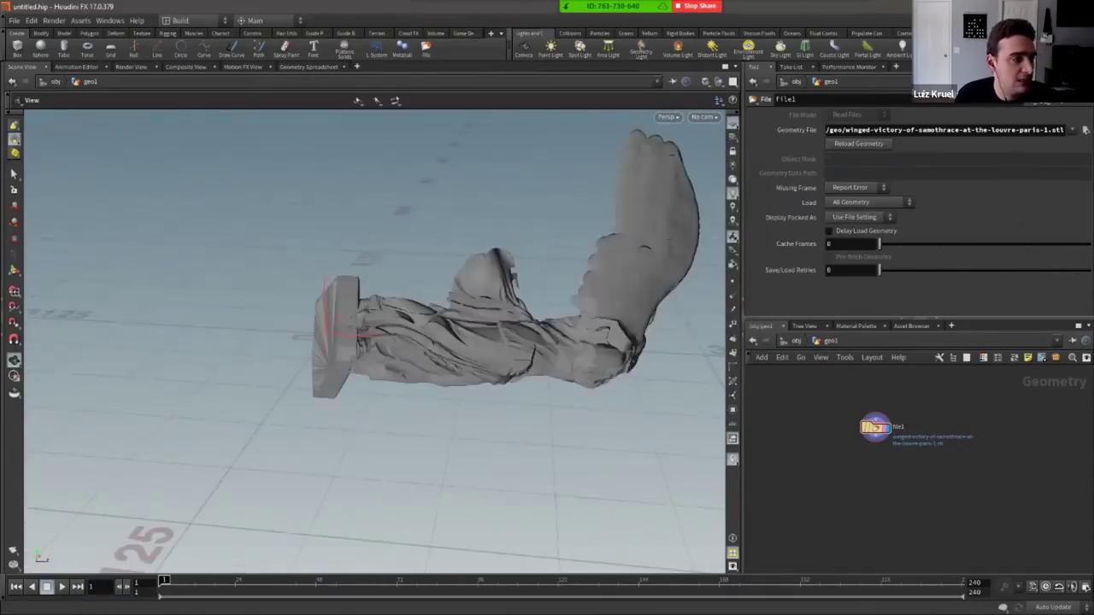
Add a Reverse node after file1 and display it to flip the statue's faces
middle_click_drag(875, 428, 895, 383)
key("Tab")
type("reve")
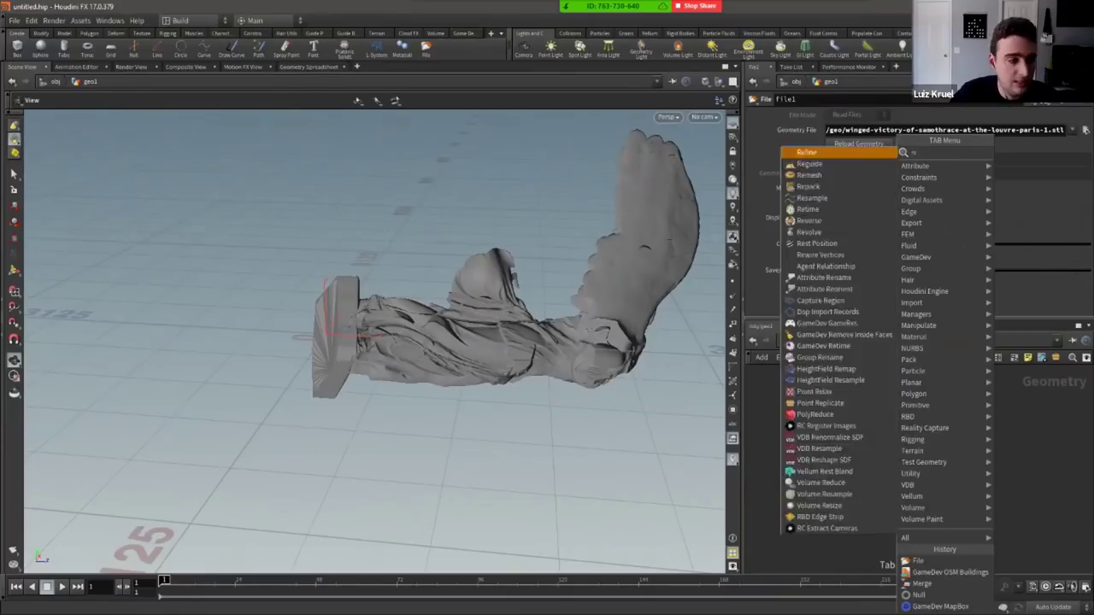
key("Return")
left_click(895, 419)
left_click(895, 412)
left_click(895, 397)
left_click(909, 418)
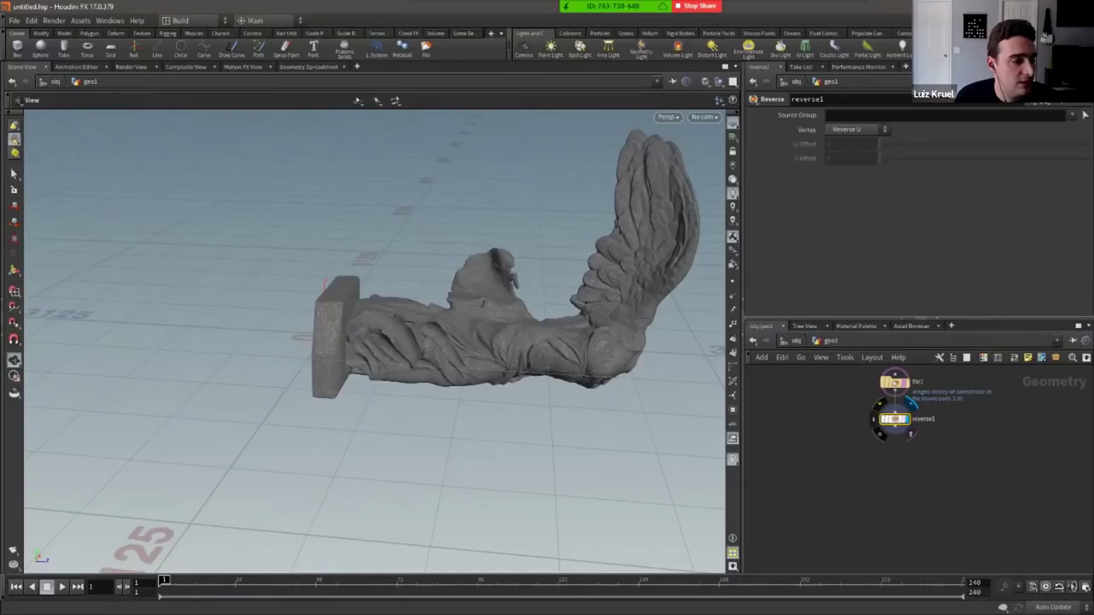
Add a Transform node below reverse1 and connect it to the Reverse output
mouse_move(530, 359)
left_mouse_down()
mouse_move(411, 316)
mouse_move(316, 310)
left_mouse_up()
key("Tab")
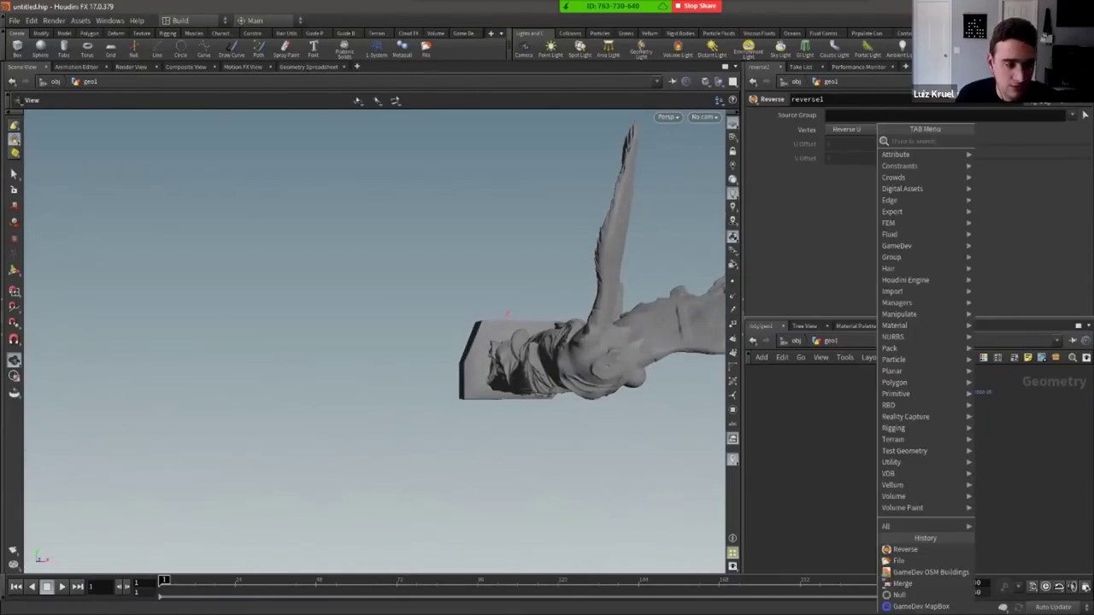
type("transform")
key("Return")
left_click(877, 462)
left_click(877, 454)
left_click(894, 426)
Set transform1's X rotation to -90, display the node, and frame the upright statue
double_click(846, 173)
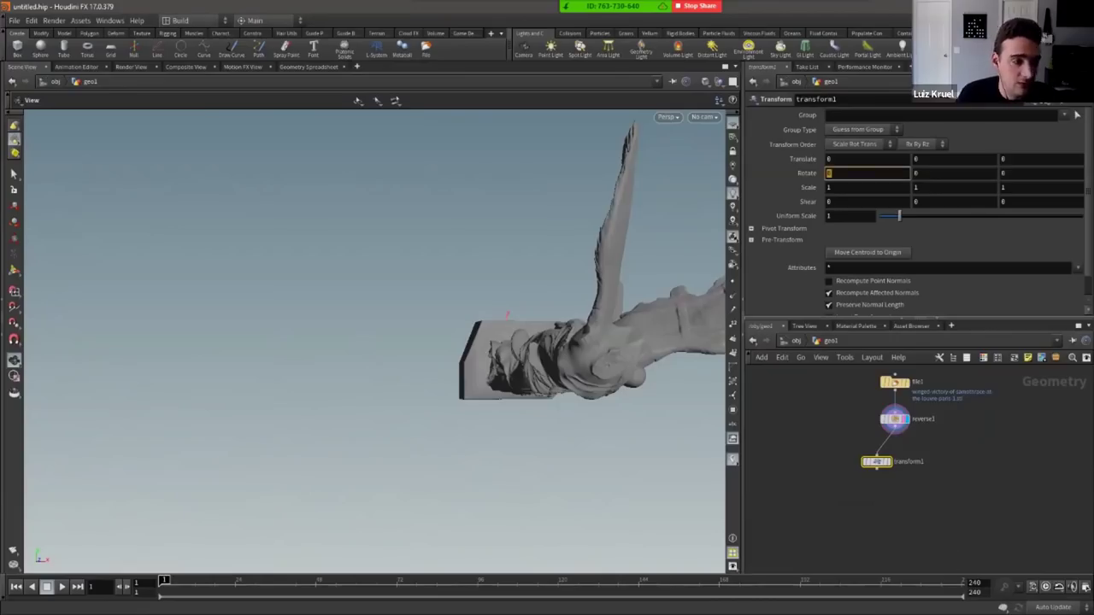
type("-90")
key("Return")
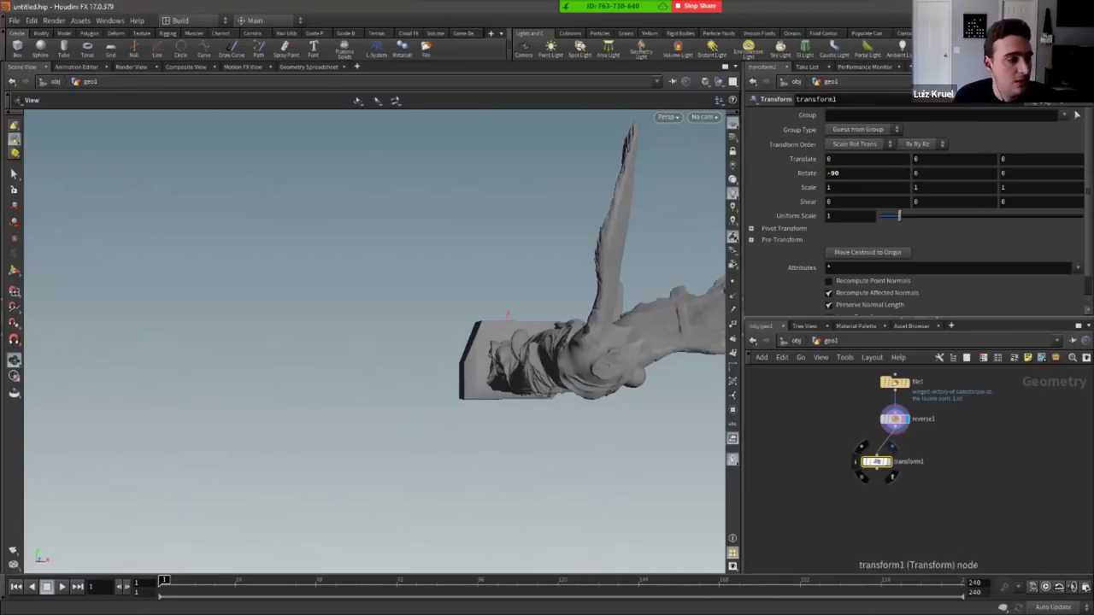
left_click(889, 462)
key("space+f")
left_click_drag(341, 333, 551, 376)
Check transform1's geometry statistics, view the statue from the front, and line the node up under reverse1
middle_click(876, 462)
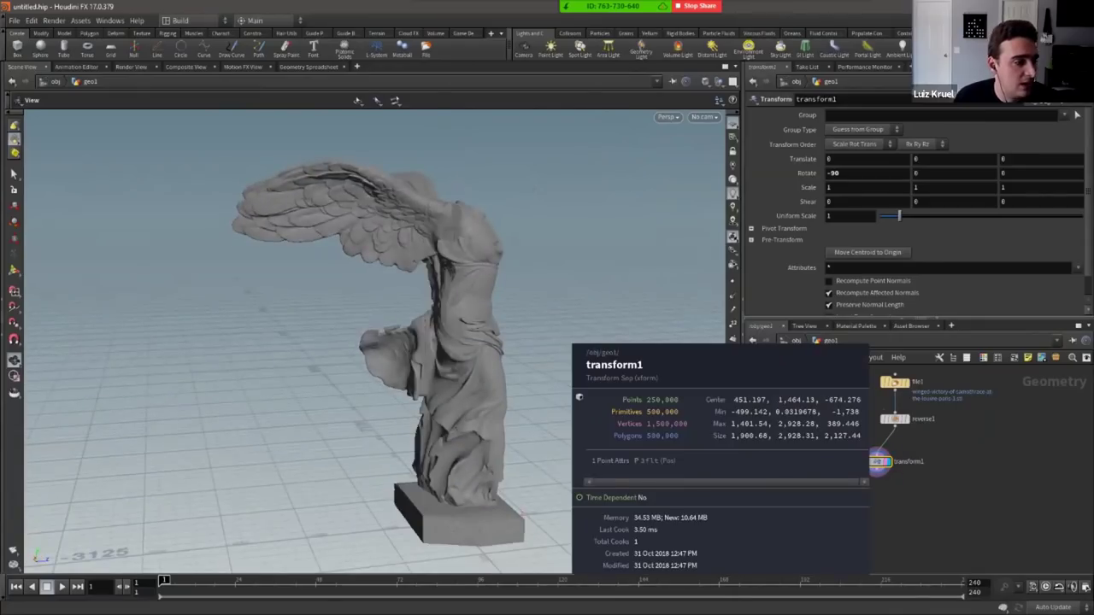
left_click_drag(504, 358, 359, 320)
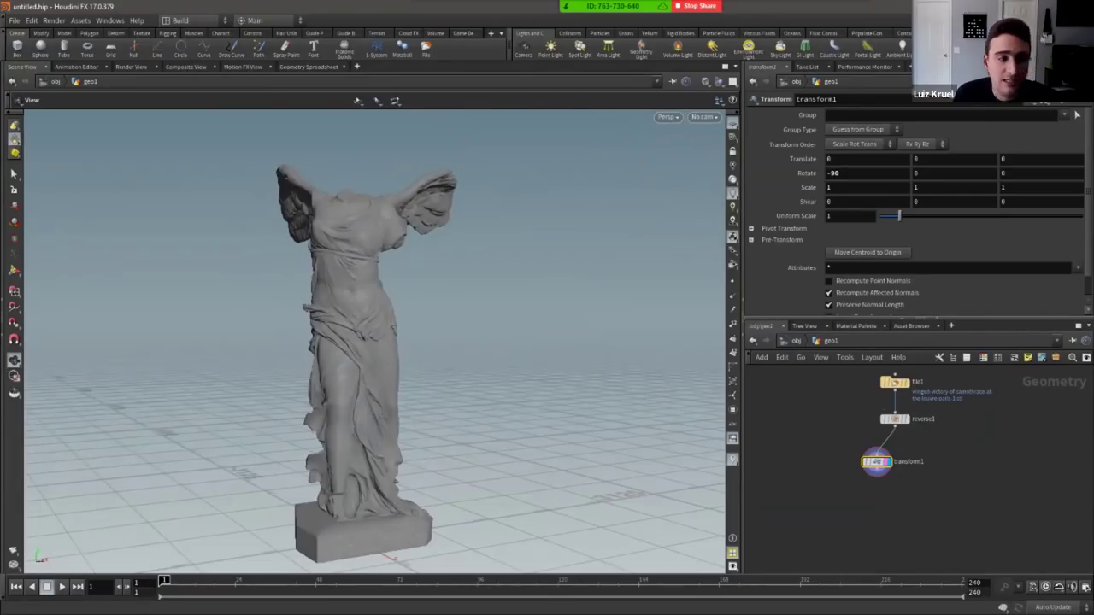
left_click_drag(876, 462, 894, 456)
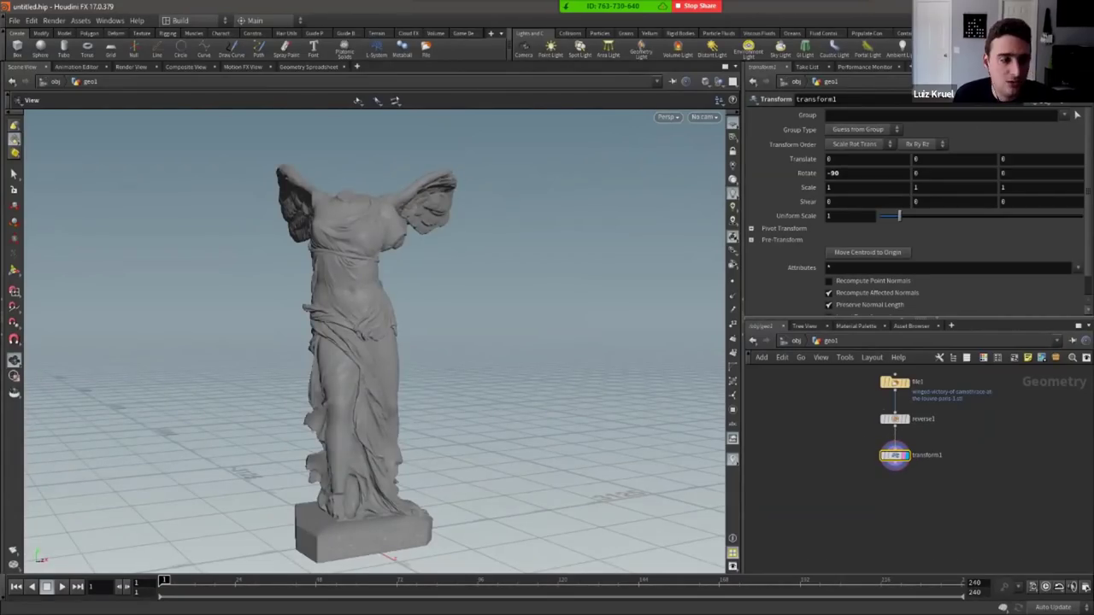
Add a GameDev GameRes node below transform1 and set its bake resolution to 256 x 256
middle_click_drag(368, 376, 421, 286)
right_click_drag(421, 286, 385, 299)
left_click_drag(385, 300, 317, 325)
key("Tab")
type("gamere")
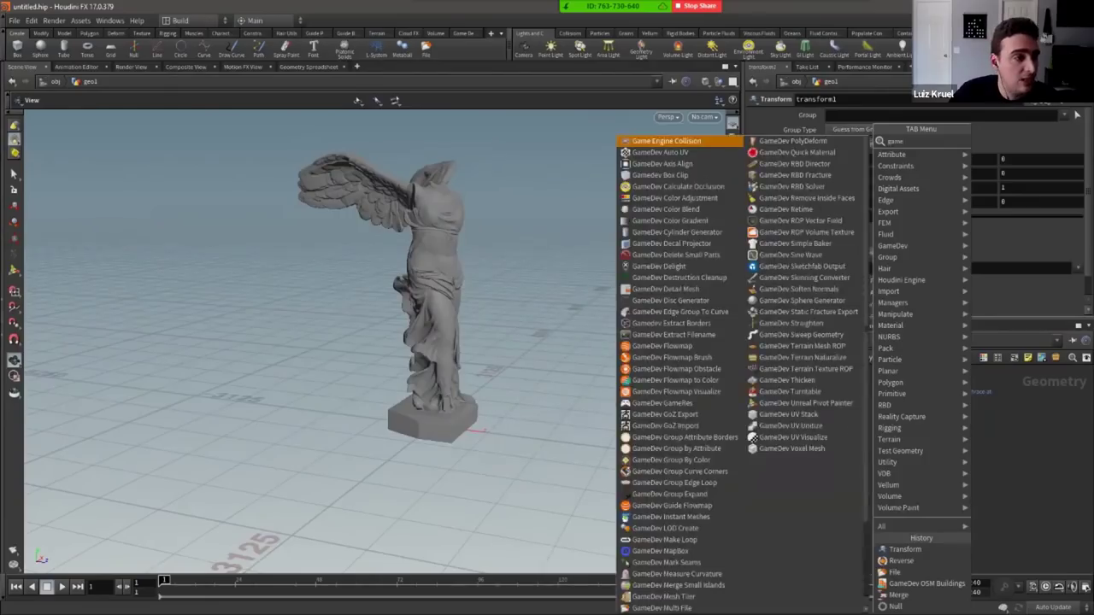
key("Return")
left_click(872, 503)
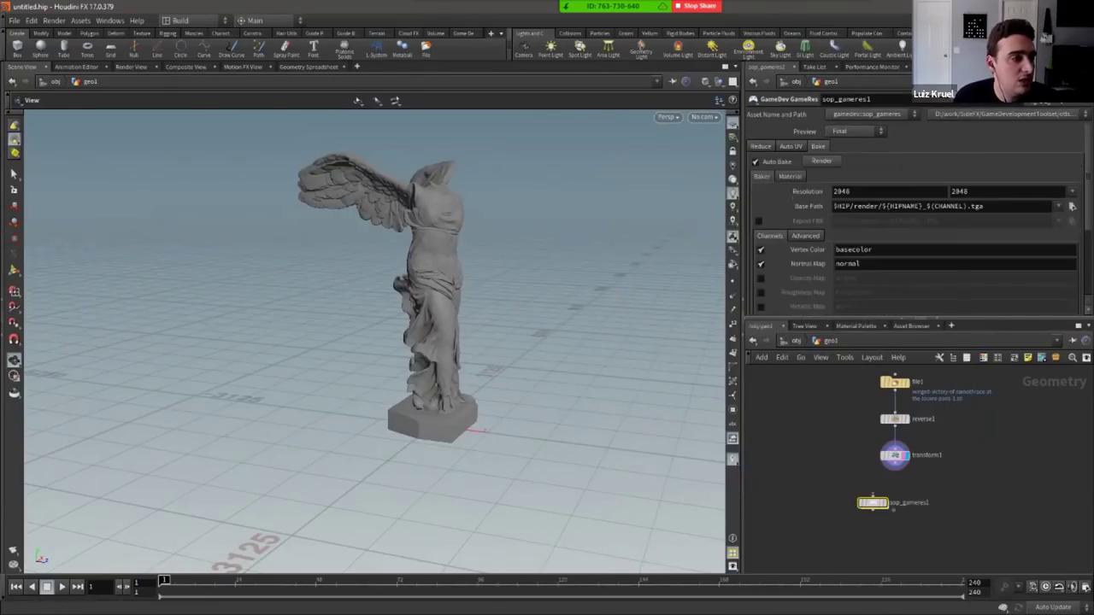
left_click(1072, 191)
left_click(1050, 203)
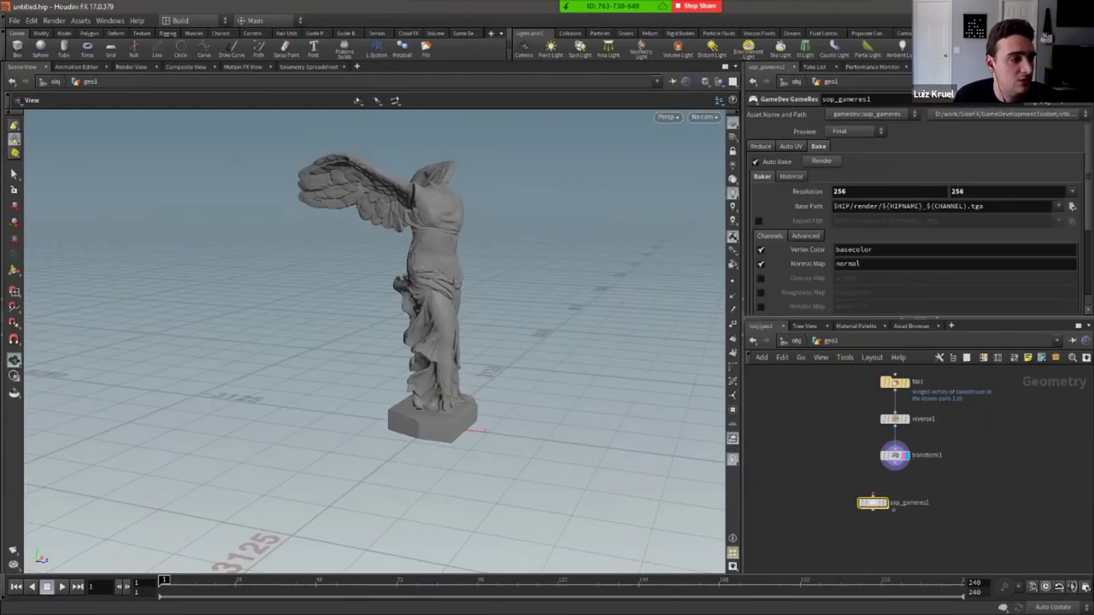
Connect transform1 to sop_gameres1, place it beneath, and display the GameRes node to start processing
left_click(895, 463)
left_click(872, 494)
left_click_drag(872, 503, 888, 498)
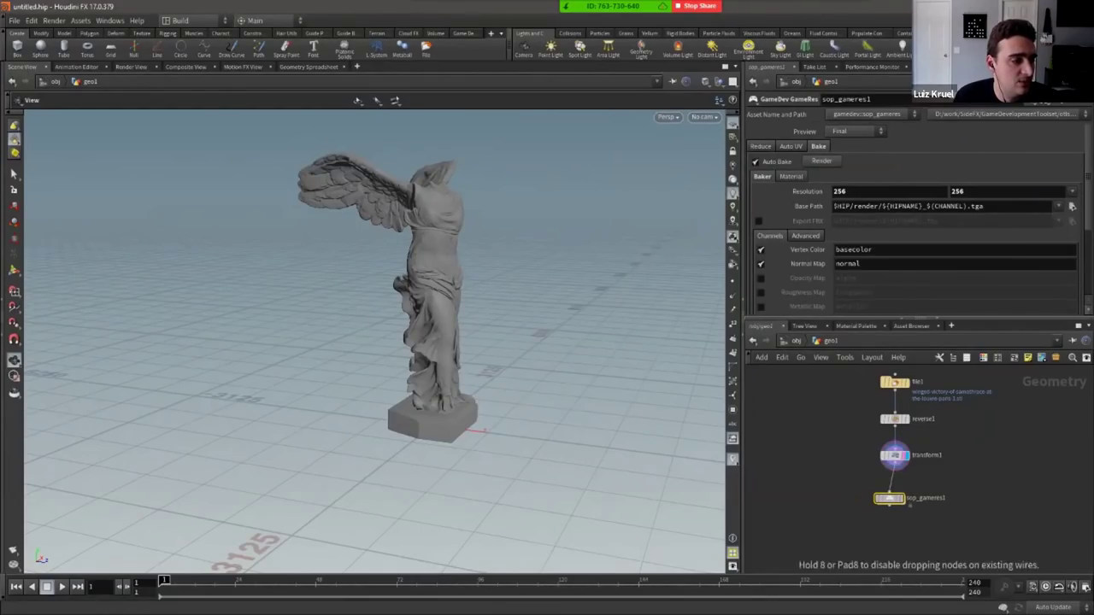
left_click(905, 485)
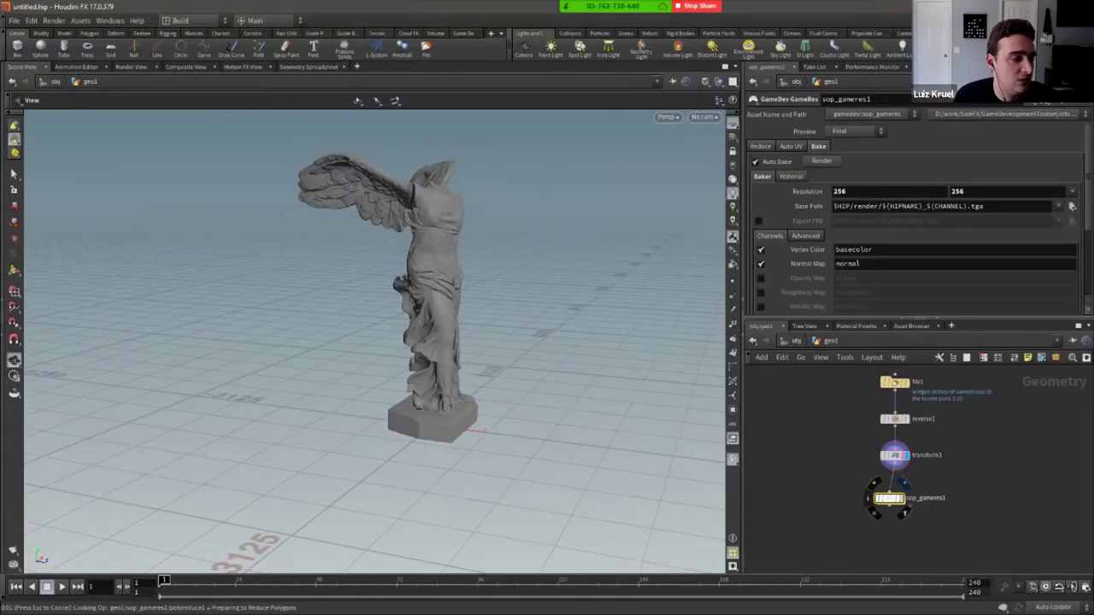